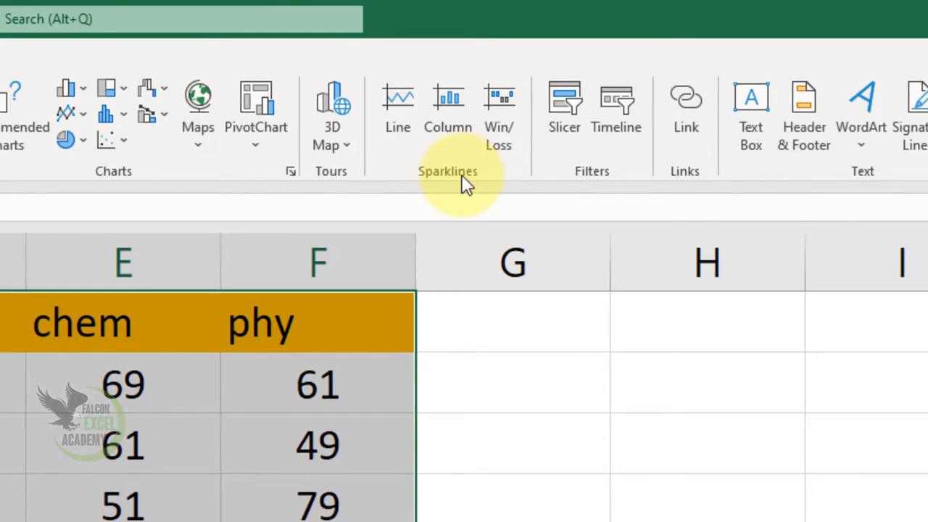
Create column sparklines in G2:G8 from the student marks, using the data range A2:F8.
{"action": "left_click", "coordinate": [435, 344]}
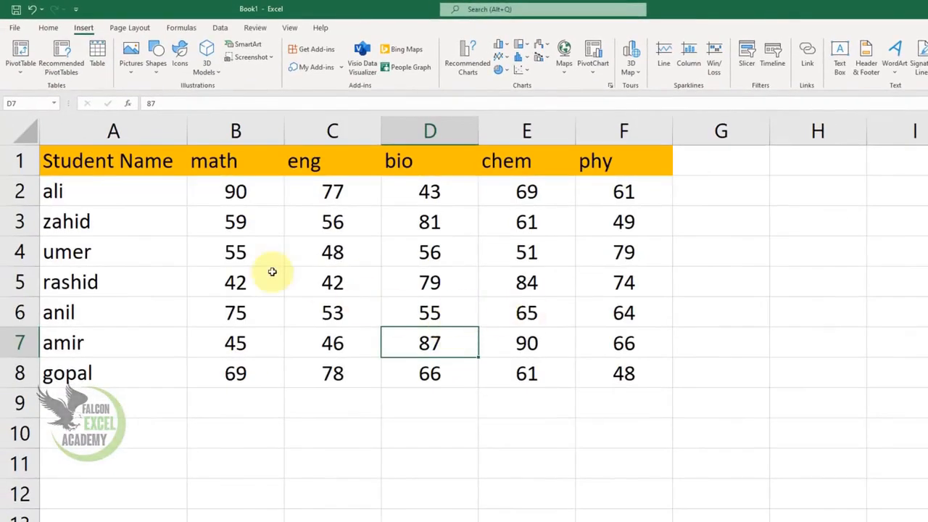
{"action": "left_click_drag", "start_coordinate": [97, 167], "coordinate": [599, 368]}
{"action": "left_click", "coordinate": [273, 333]}
{"action": "left_click_drag", "start_coordinate": [93, 182], "coordinate": [617, 369]}
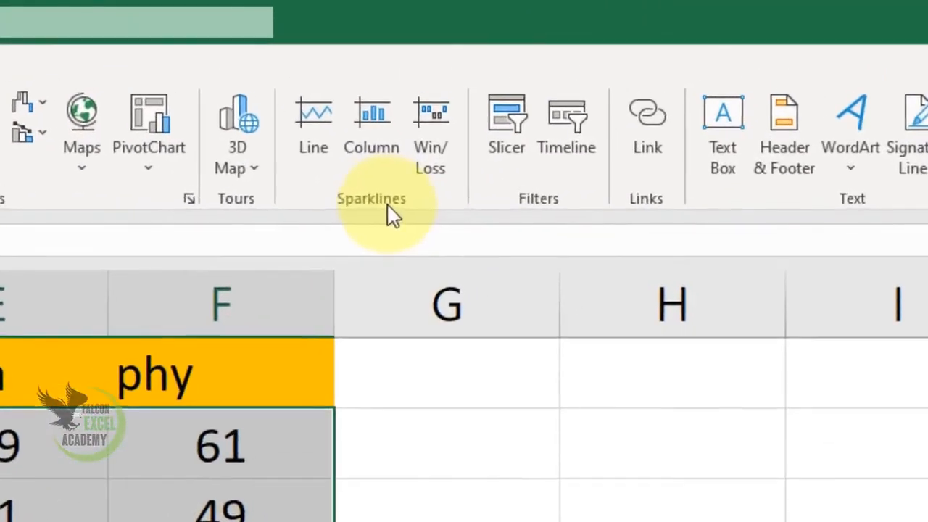
{"action": "left_click", "coordinate": [374, 147]}
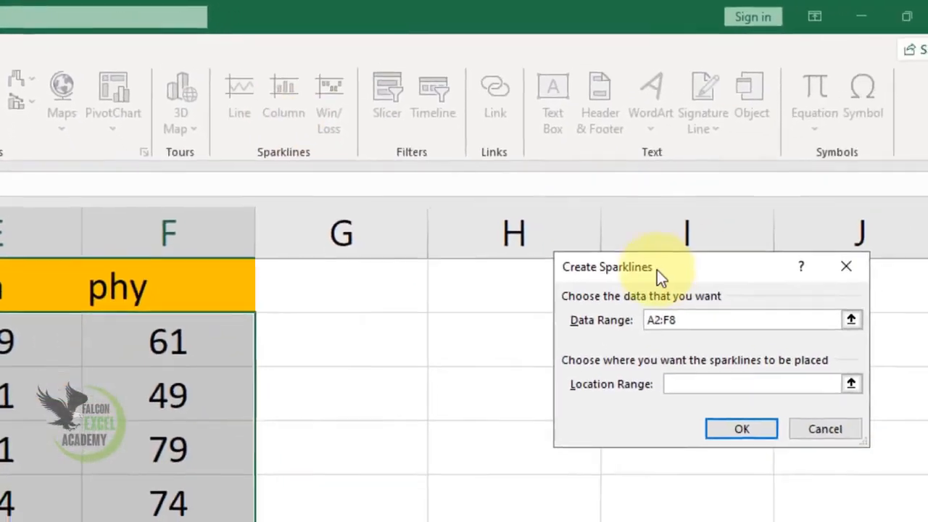
{"action": "left_click_drag", "start_coordinate": [705, 269], "coordinate": [563, 305]}
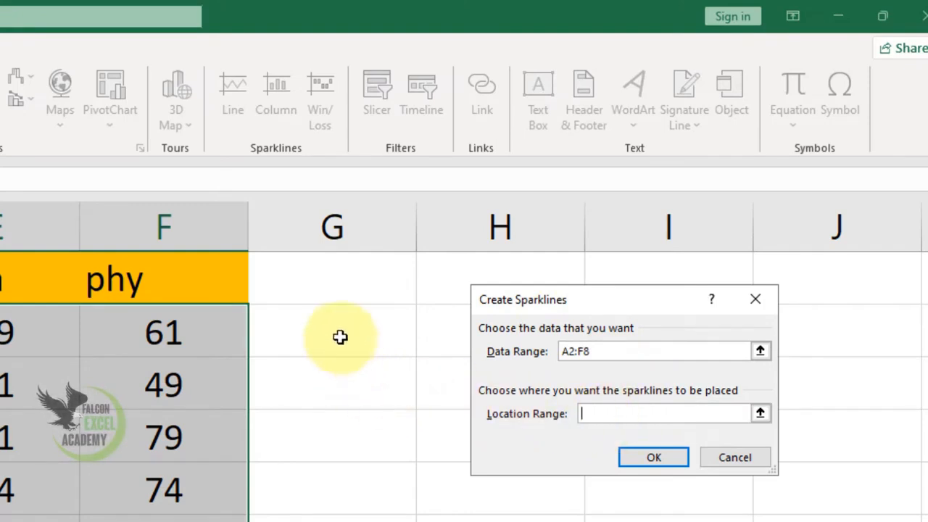
{"action": "left_click_drag", "start_coordinate": [338, 338], "coordinate": [347, 440]}
{"action": "left_click_drag", "start_coordinate": [406, 394], "coordinate": [486, 481]}
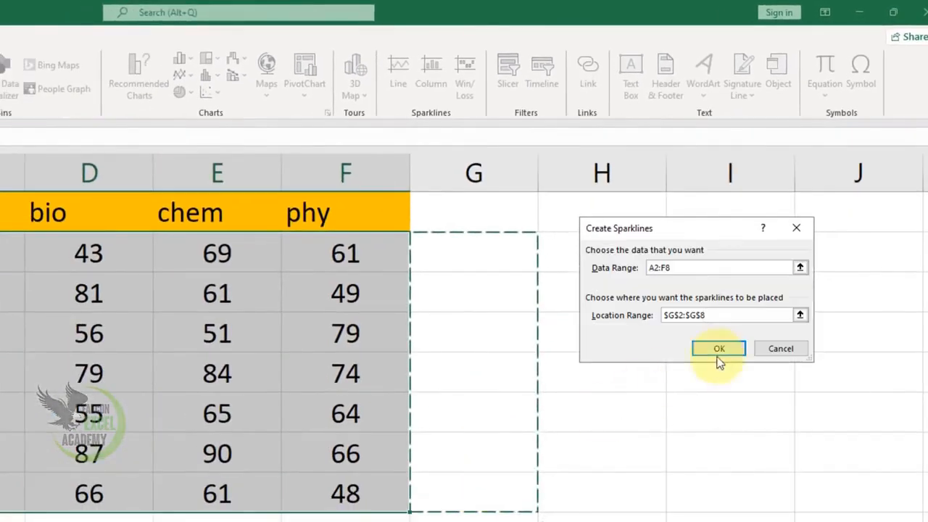
{"action": "left_click", "coordinate": [721, 349]}
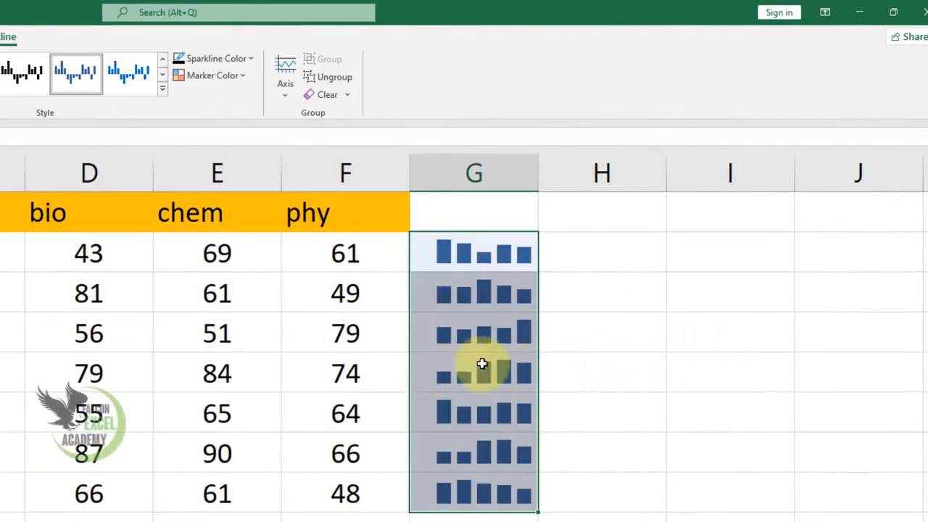
Color the high points of the column sparklines in column G light green.
{"action": "left_click", "coordinate": [492, 348]}
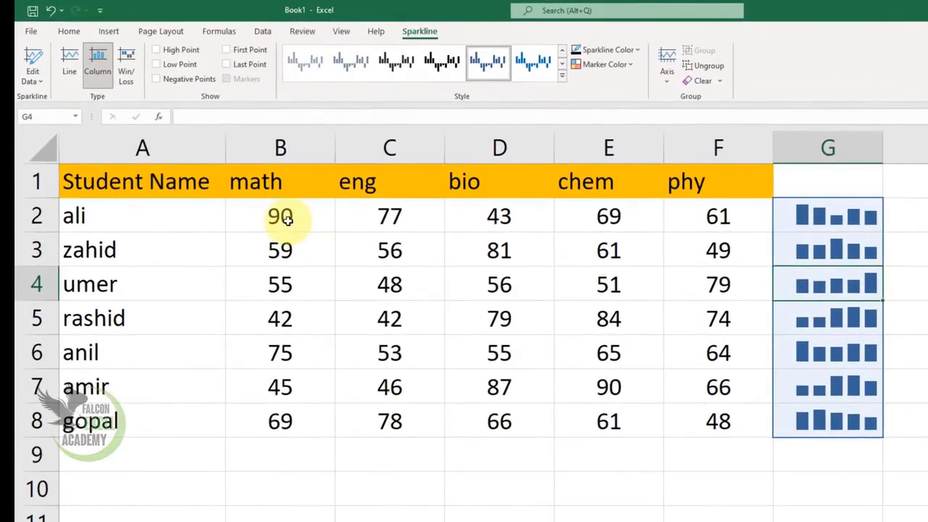
{"action": "left_click_drag", "start_coordinate": [255, 189], "coordinate": [583, 181]}
{"action": "left_click_drag", "start_coordinate": [694, 216], "coordinate": [754, 216]}
{"action": "left_click", "coordinate": [801, 213]}
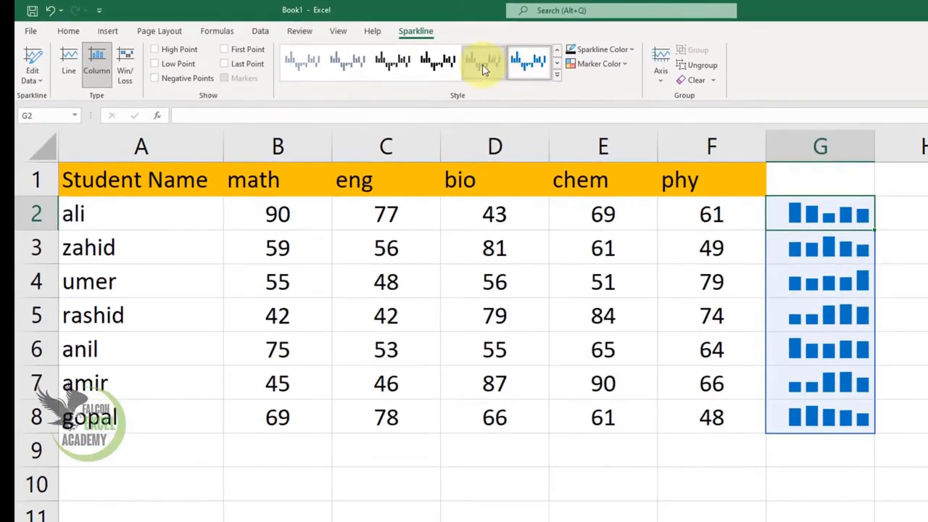
{"action": "left_click", "coordinate": [593, 64]}
{"action": "mouse_move", "coordinate": [614, 122]}
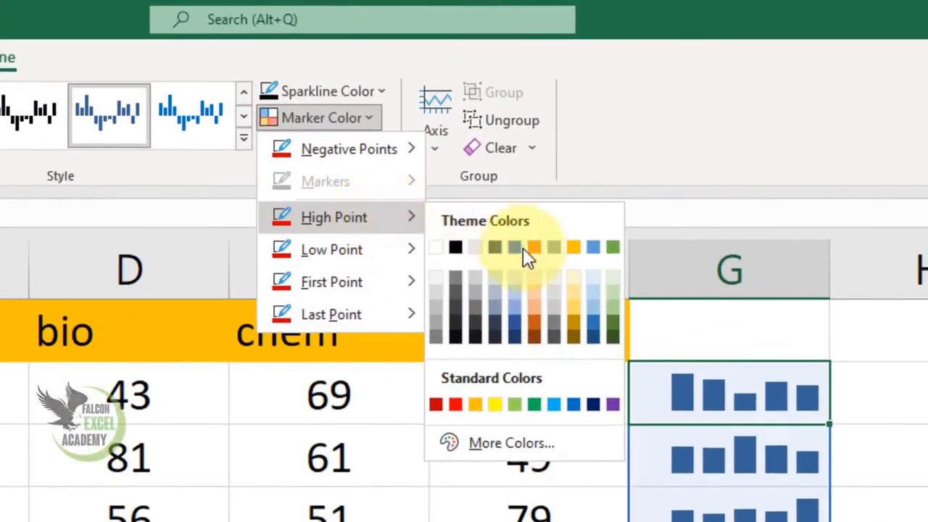
{"action": "left_click", "coordinate": [516, 402]}
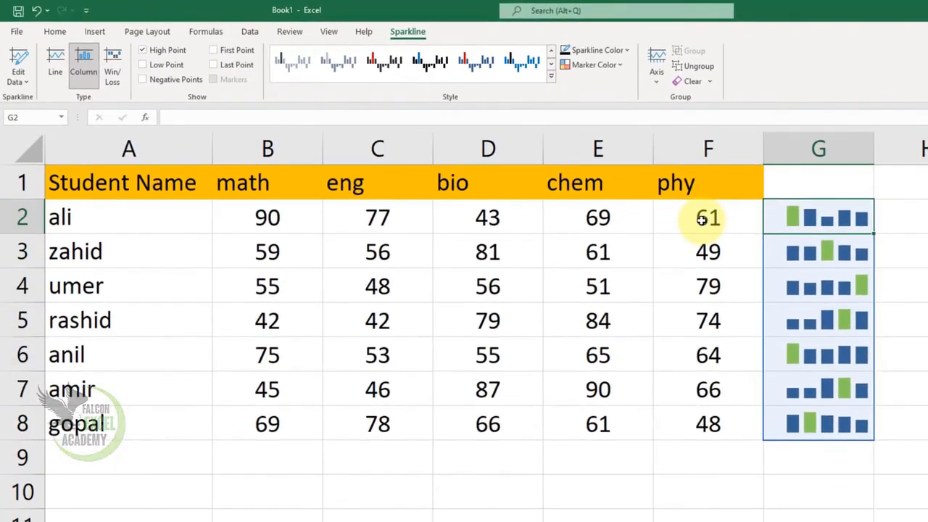
Change the sparklines to the Line type and mark their low and last points as well.
{"action": "left_click", "coordinate": [56, 67]}
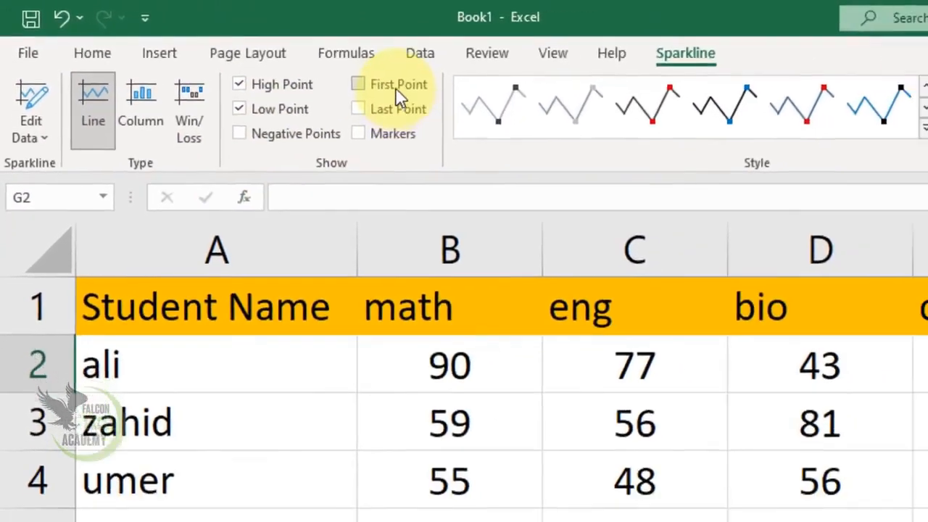
{"action": "left_click", "coordinate": [272, 61]}
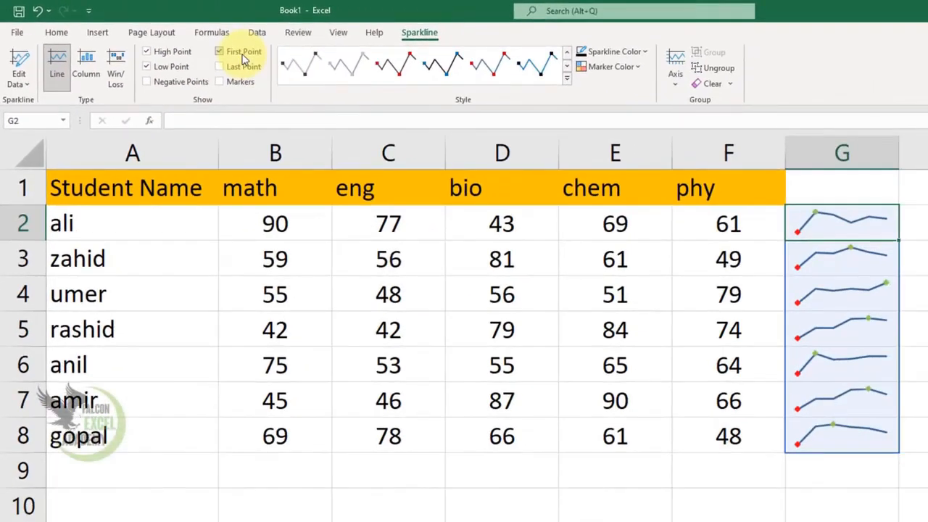
{"action": "left_click", "coordinate": [239, 67]}
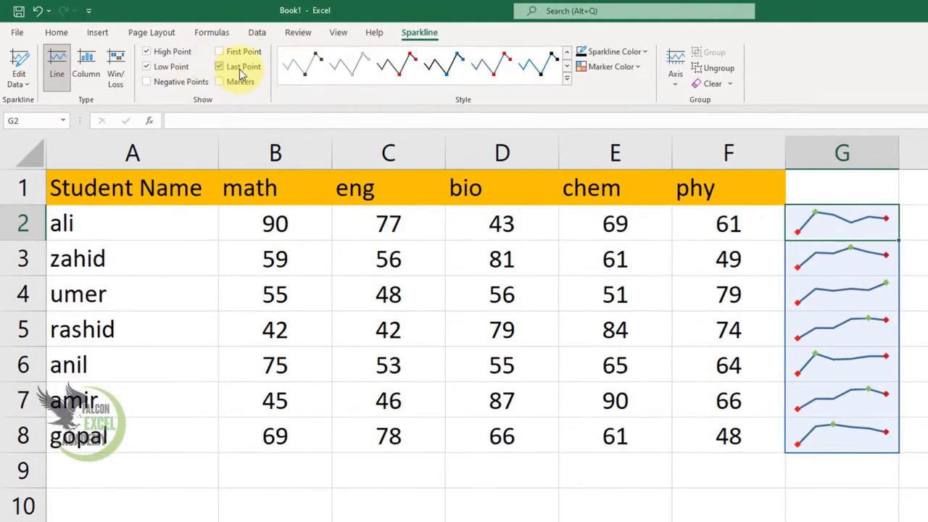
Try hiding the High Point and Low Point markers on the line sparklines, and show them again.
{"action": "left_click", "coordinate": [174, 54]}
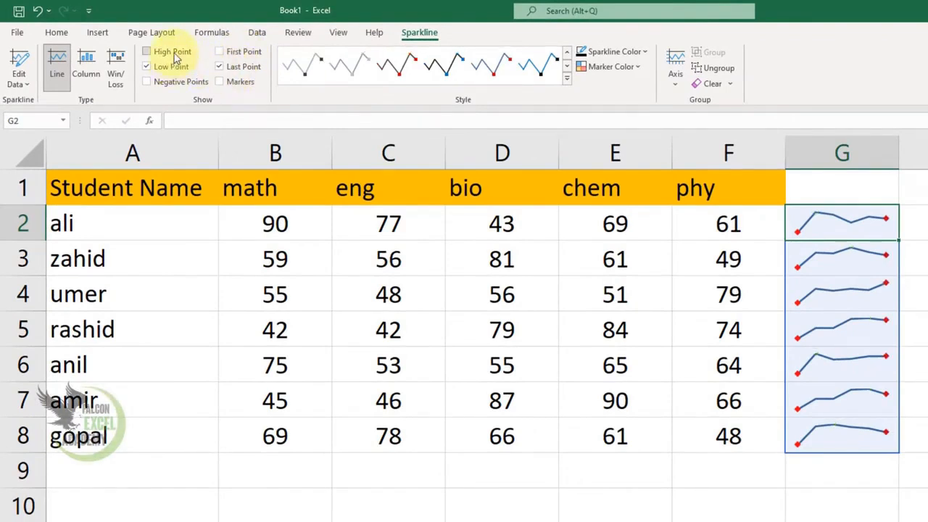
{"action": "left_click", "coordinate": [174, 54]}
{"action": "left_click", "coordinate": [173, 66]}
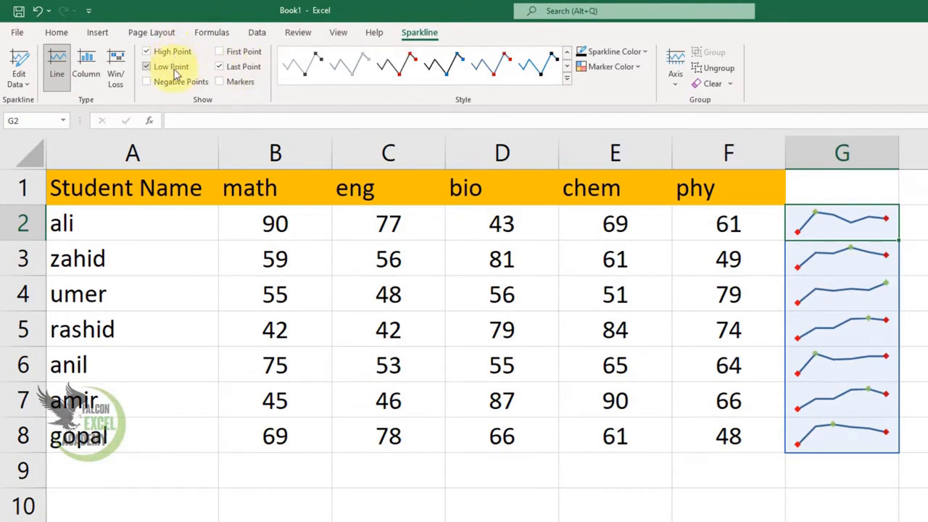
{"action": "left_click", "coordinate": [174, 71]}
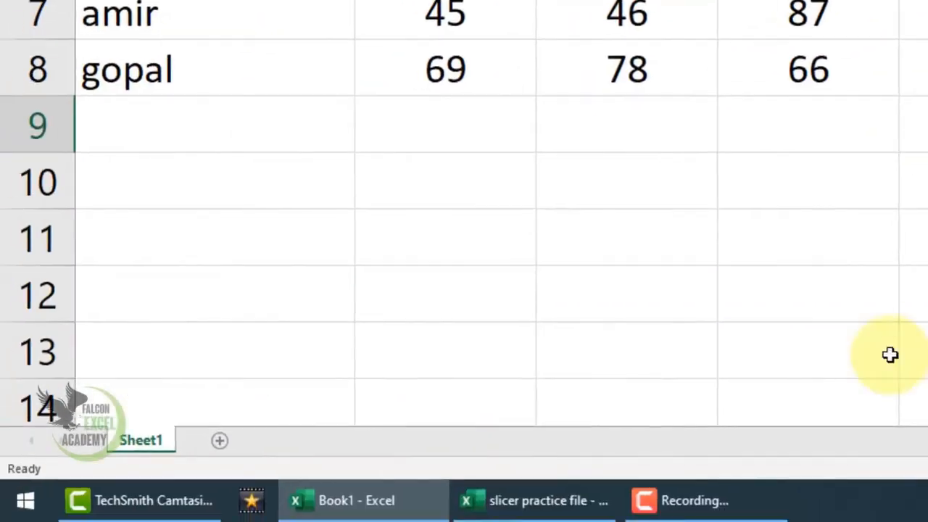
Switch to the slicer practice file workbook and review the Sales Man, Items, Jan, Feb and March columns on Sheet2.
{"action": "left_click", "coordinate": [520, 501]}
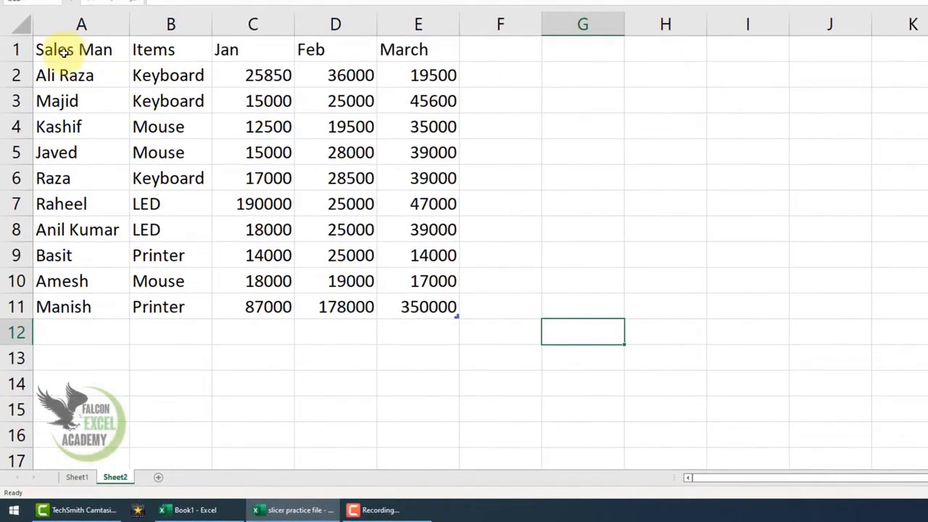
{"action": "left_click_drag", "start_coordinate": [64, 50], "coordinate": [96, 50]}
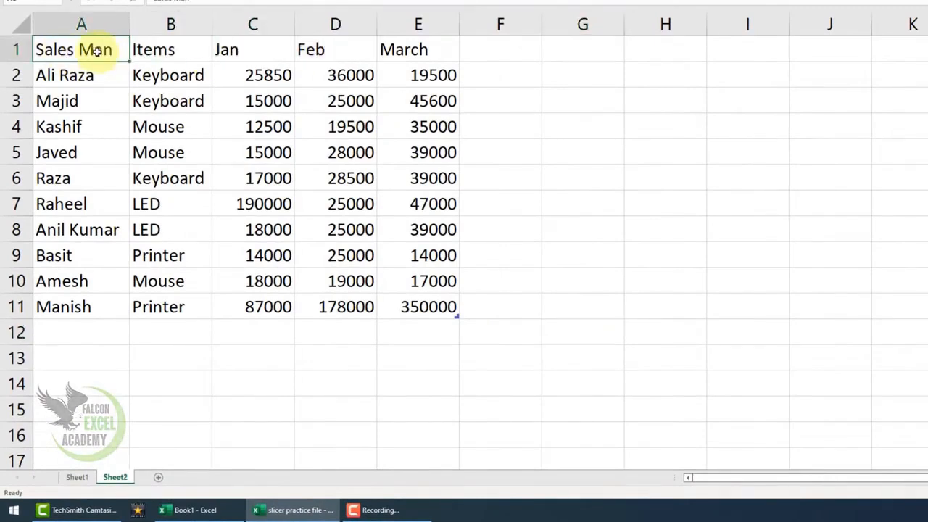
{"action": "left_click_drag", "start_coordinate": [166, 76], "coordinate": [187, 309]}
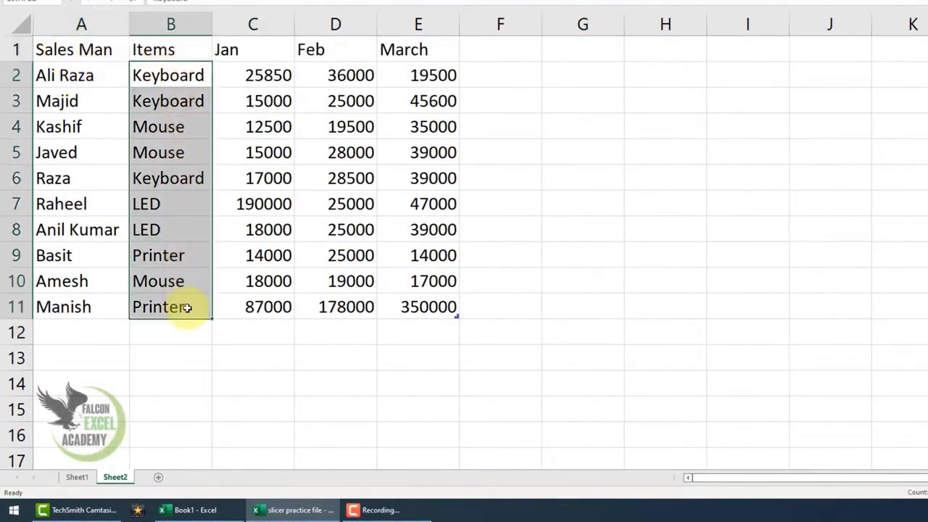
{"action": "left_click_drag", "start_coordinate": [257, 56], "coordinate": [263, 311]}
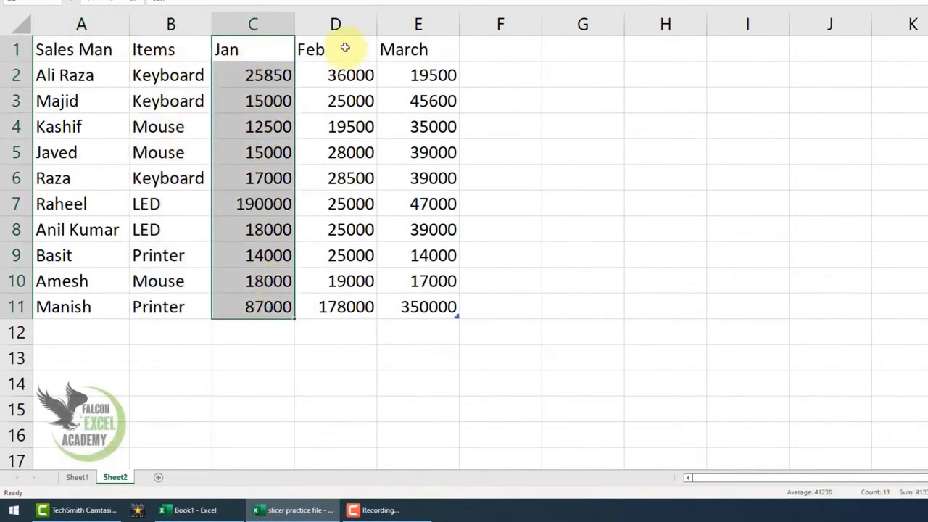
{"action": "left_click_drag", "start_coordinate": [345, 47], "coordinate": [352, 253]}
{"action": "left_click_drag", "start_coordinate": [416, 35], "coordinate": [428, 308]}
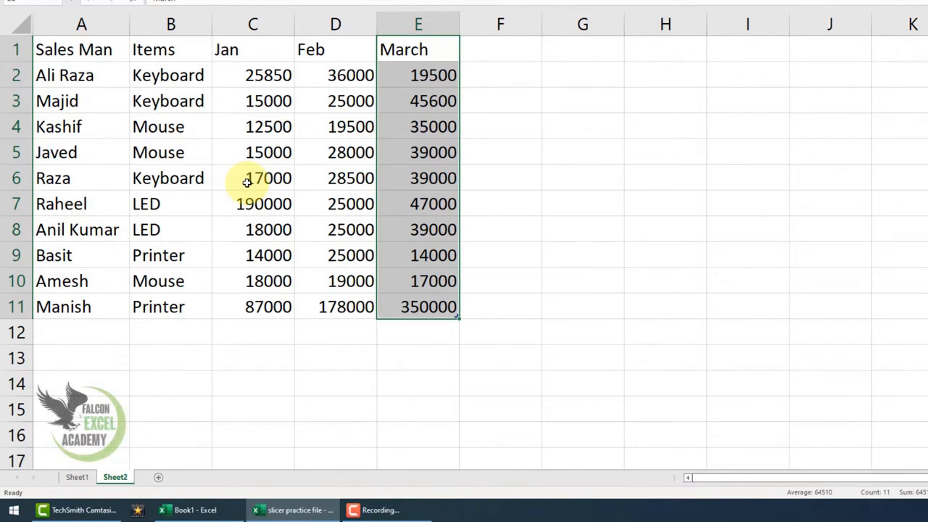
Convert the sales data in A1:E11 into a table using Quick Analysis and add filter buttons to its header row.
{"action": "left_click_drag", "start_coordinate": [86, 45], "coordinate": [406, 297]}
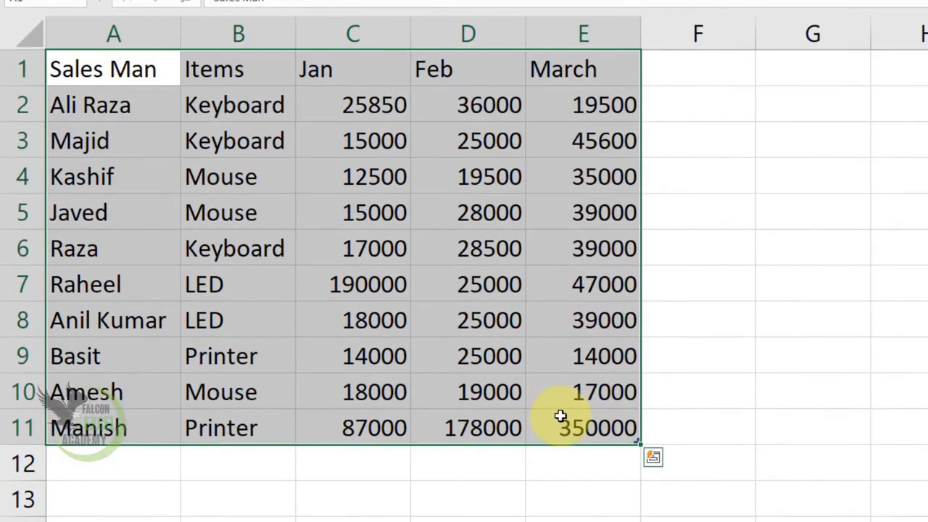
{"action": "left_click", "coordinate": [652, 459]}
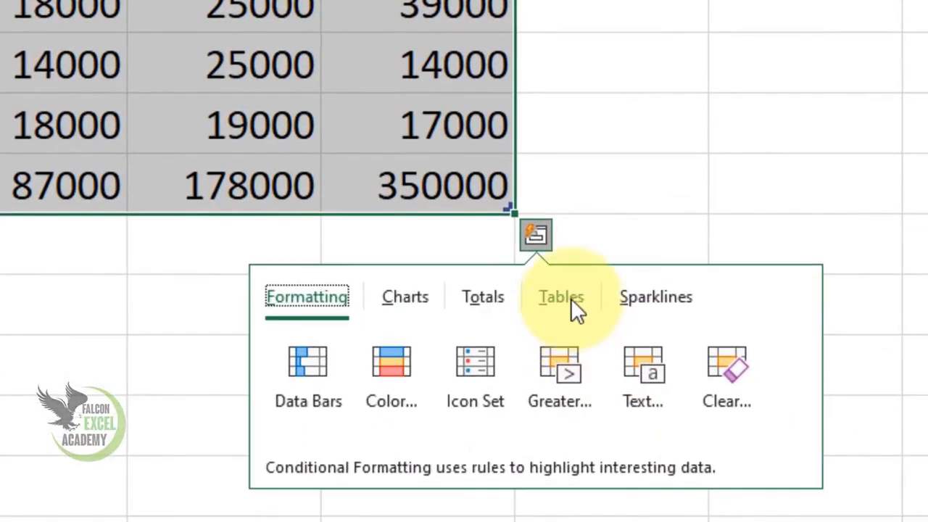
{"action": "left_click", "coordinate": [606, 371]}
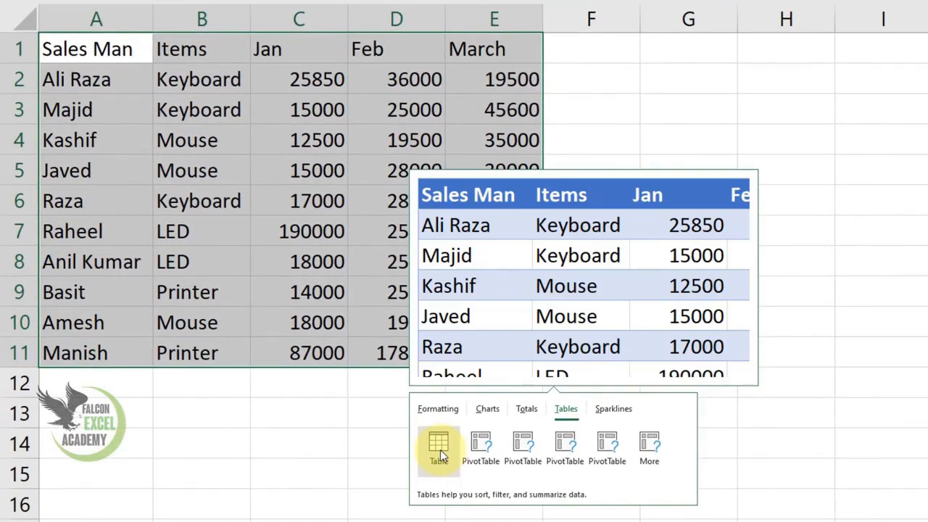
{"action": "left_click", "coordinate": [410, 434]}
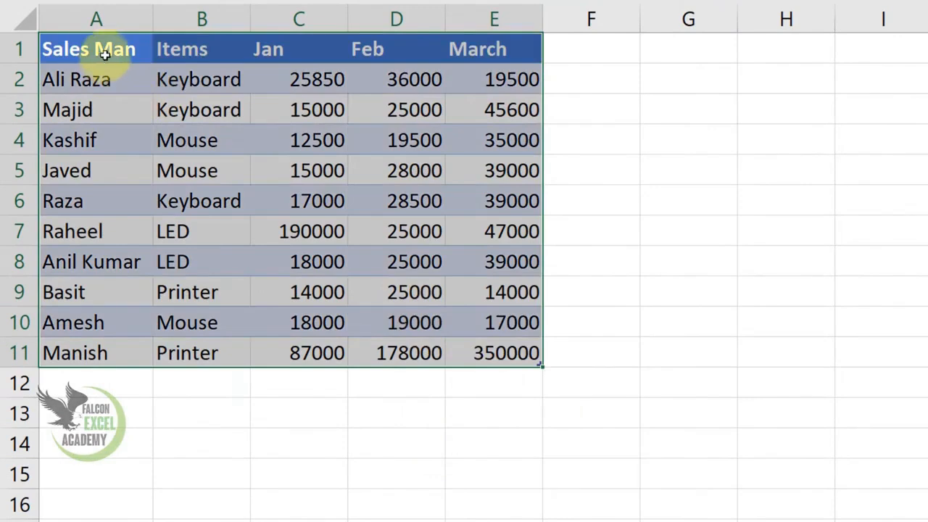
{"action": "left_click_drag", "start_coordinate": [104, 58], "coordinate": [453, 47]}
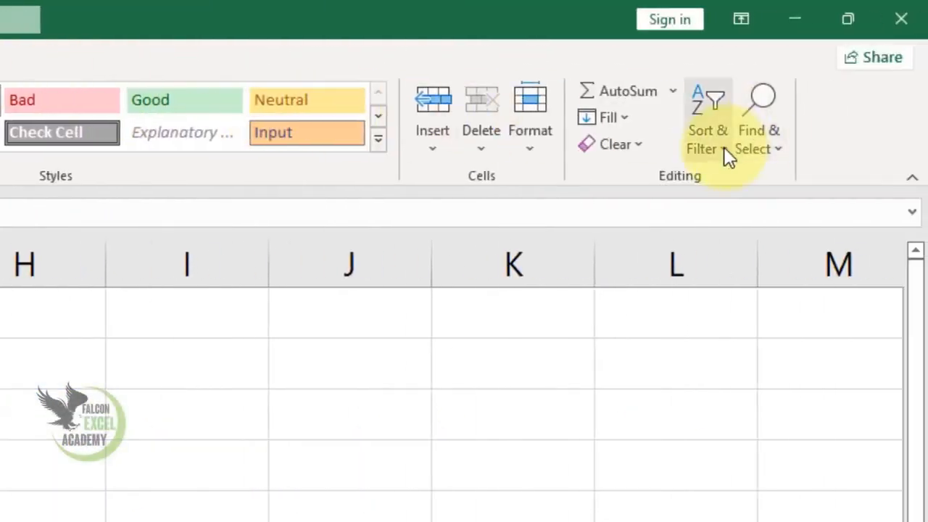
{"action": "left_click", "coordinate": [724, 146]}
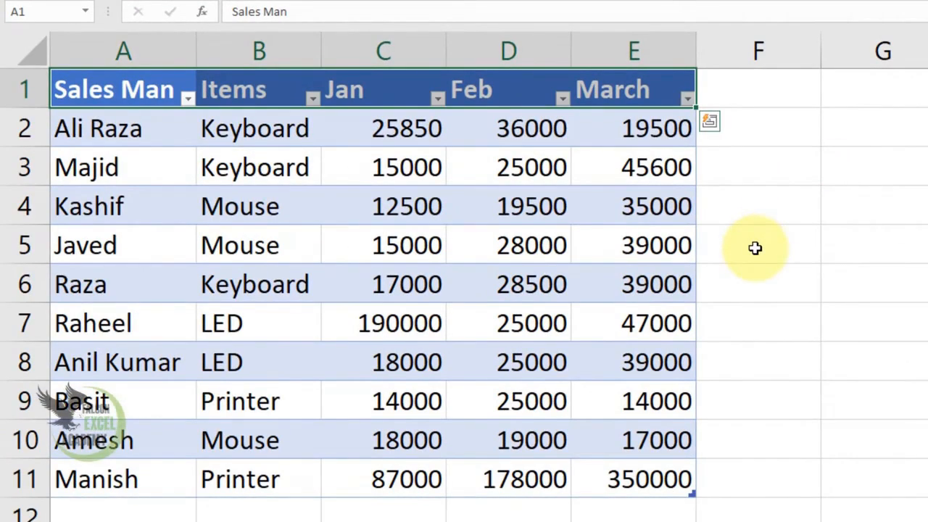
Sum the Jan sales in C12 with AutoSum and extend the total across Feb and March to E12.
{"action": "left_click", "coordinate": [406, 511]}
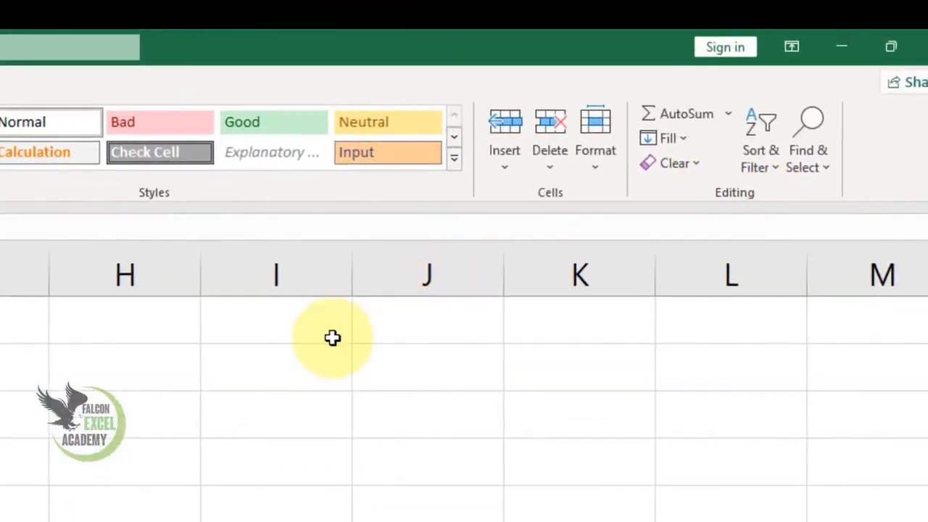
{"action": "double_click", "coordinate": [692, 118]}
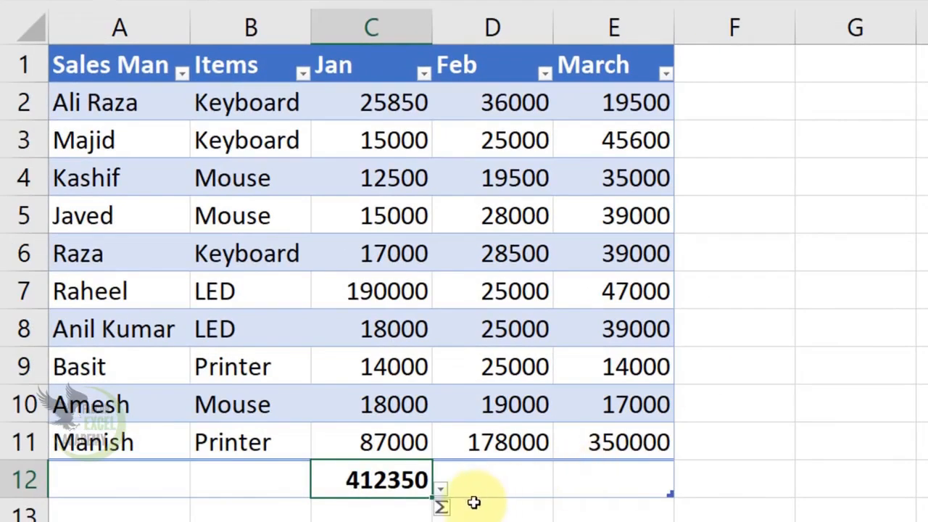
{"action": "left_click_drag", "start_coordinate": [430, 500], "coordinate": [652, 500]}
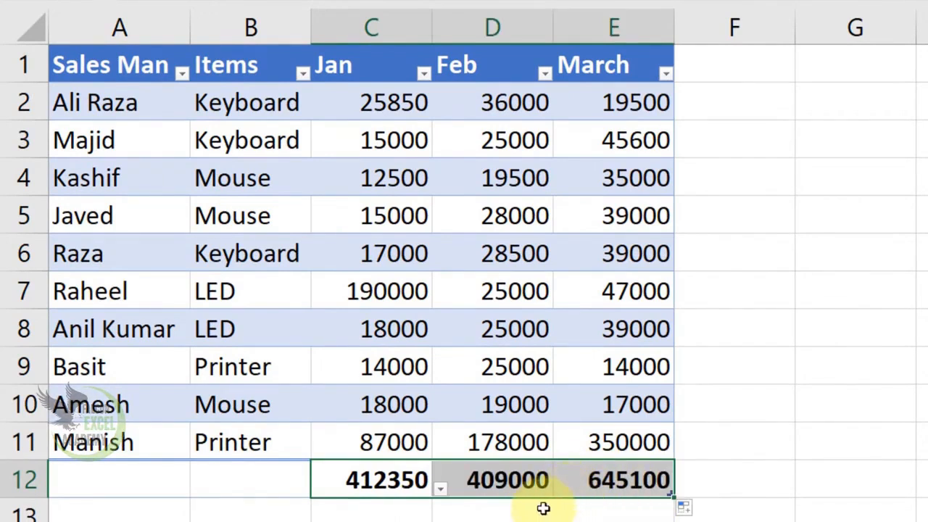
Insert a slicer for the Sales Man field of the sales table and move it a few columns away from the data.
{"action": "left_click_drag", "start_coordinate": [124, 62], "coordinate": [167, 101]}
{"action": "left_click_drag", "start_coordinate": [251, 107], "coordinate": [560, 468]}
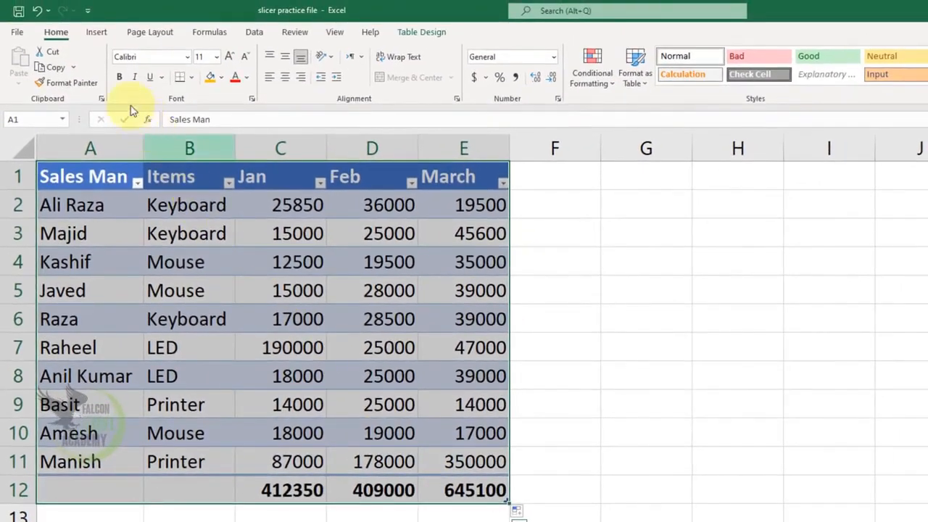
{"action": "left_click", "coordinate": [98, 33]}
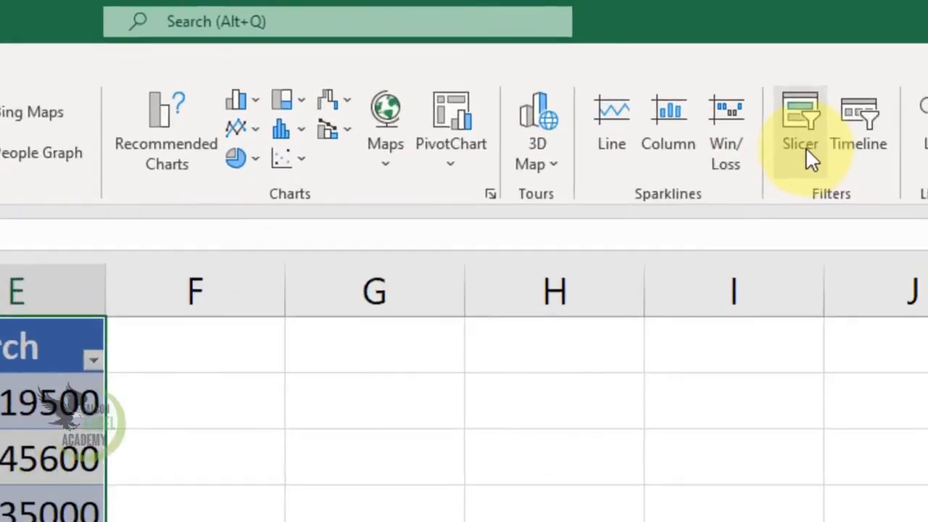
{"action": "left_click", "coordinate": [806, 149]}
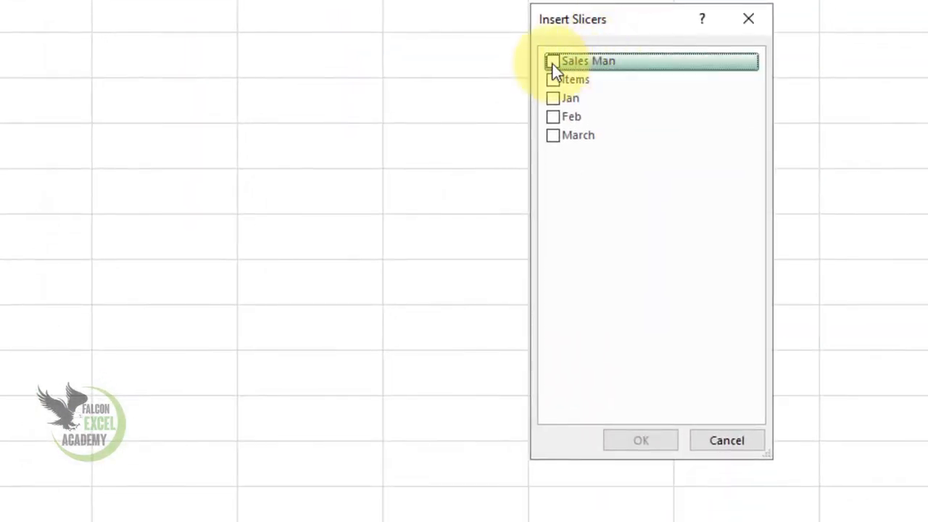
{"action": "left_click", "coordinate": [553, 63]}
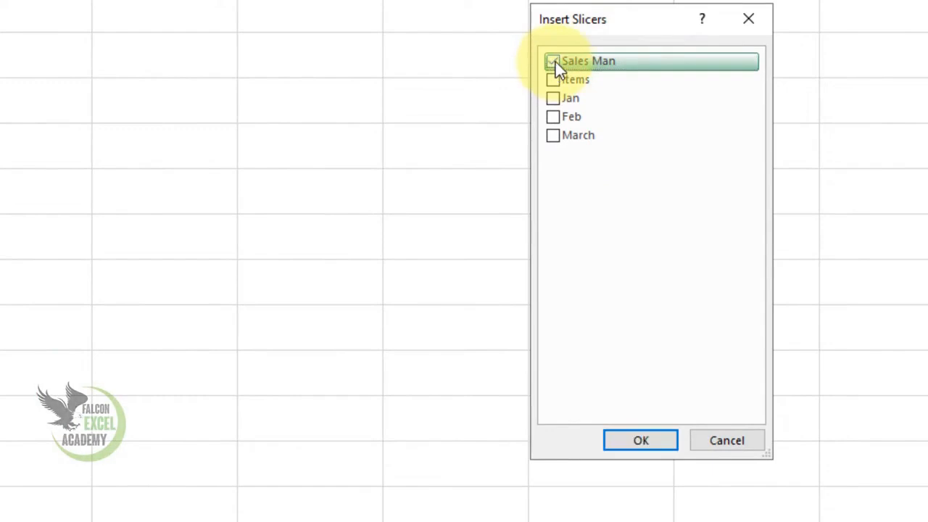
{"action": "left_click", "coordinate": [645, 440]}
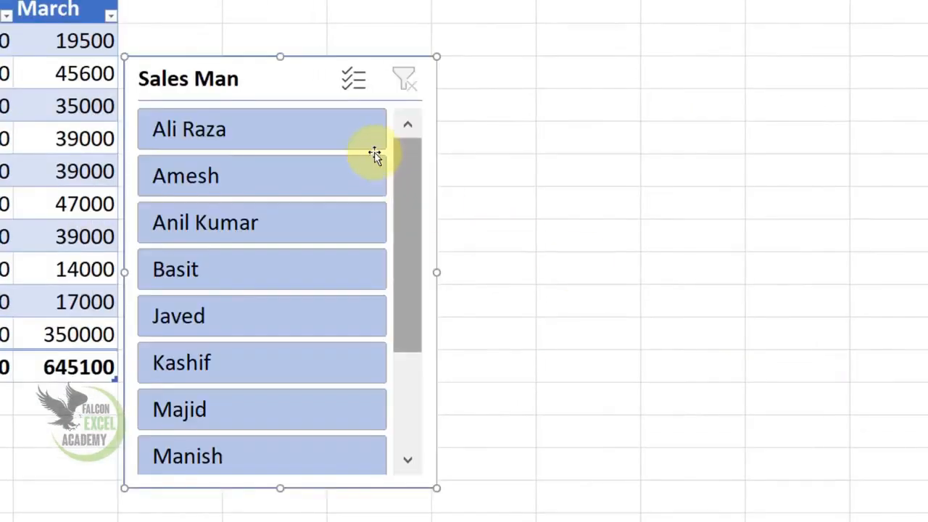
{"action": "left_click_drag", "start_coordinate": [261, 79], "coordinate": [514, 31]}
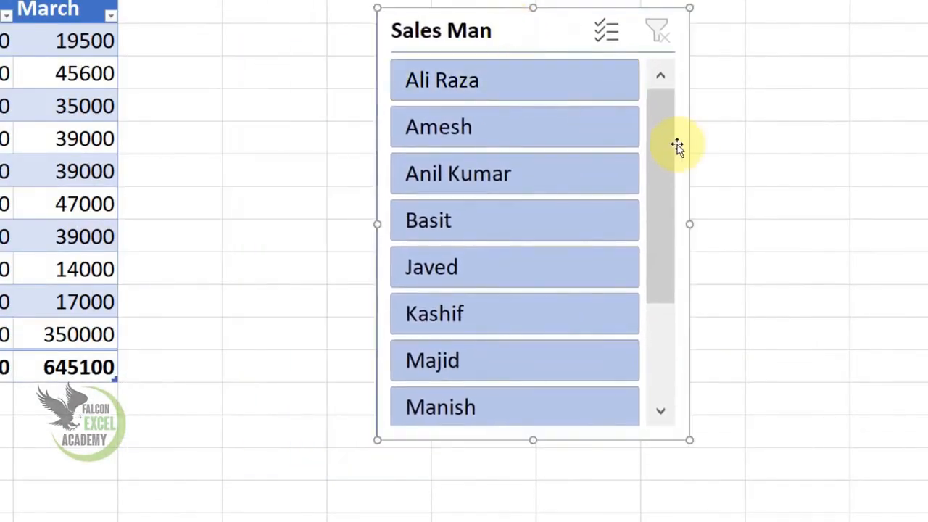
{"action": "left_click_drag", "start_coordinate": [663, 154], "coordinate": [663, 249]}
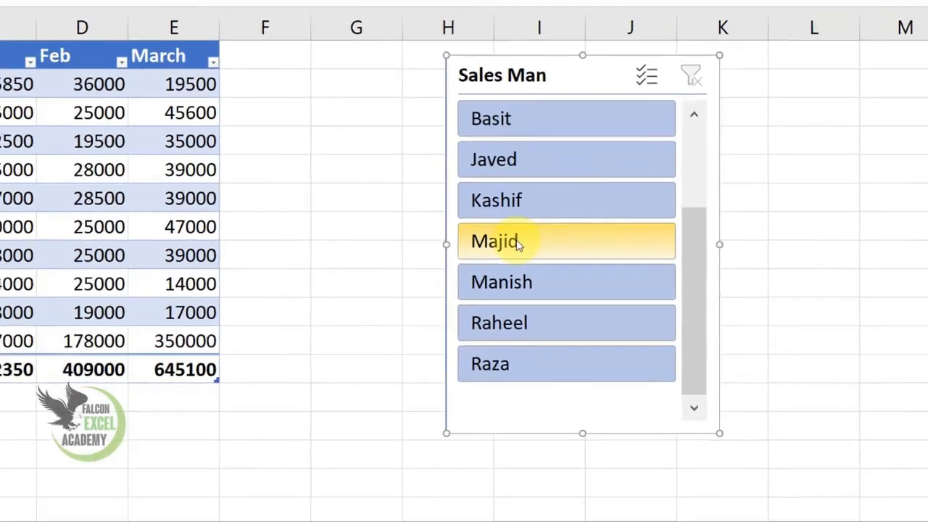
Filter the sales table to one sales man at a time with the Sales Man slicer, trying each visible name in turn.
{"action": "left_click", "coordinate": [457, 220]}
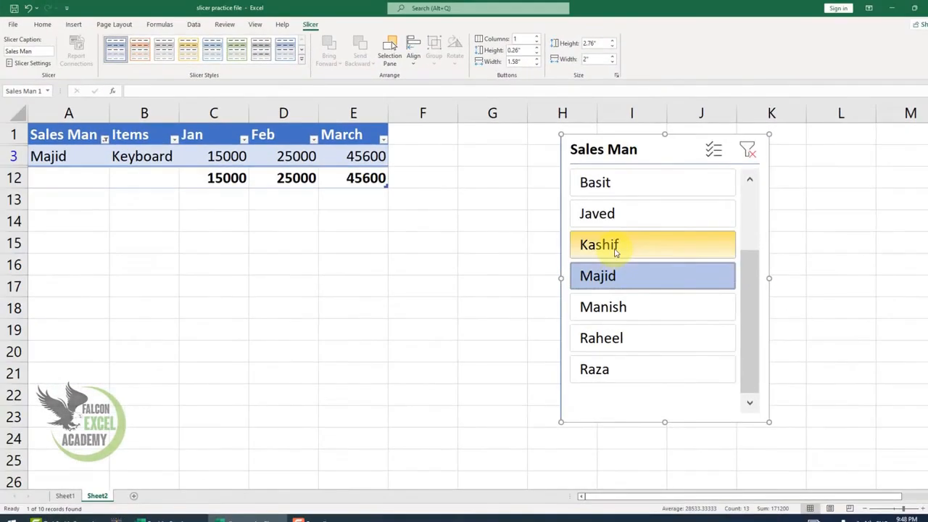
{"action": "left_click", "coordinate": [615, 247]}
{"action": "left_click", "coordinate": [601, 212]}
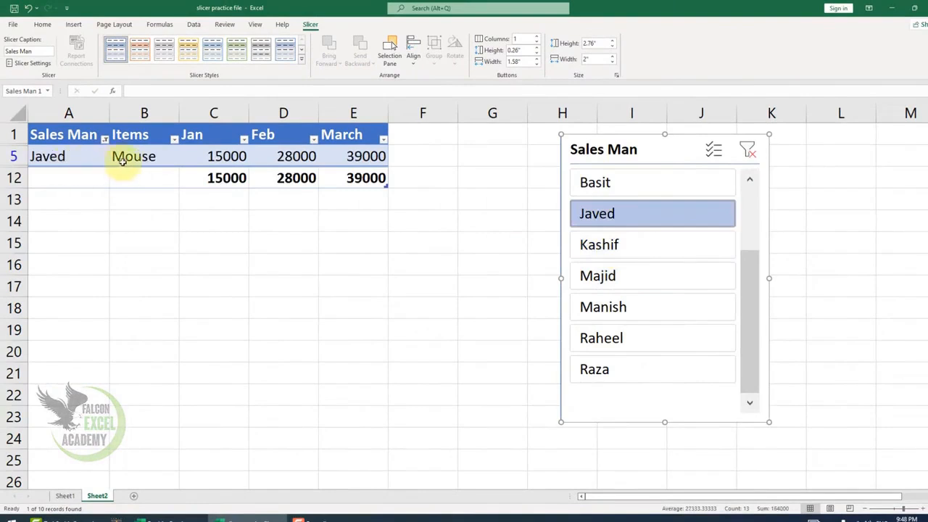
{"action": "left_click", "coordinate": [603, 245]}
{"action": "left_click", "coordinate": [598, 279]}
{"action": "left_click", "coordinate": [601, 308]}
{"action": "left_click", "coordinate": [602, 338]}
{"action": "left_click", "coordinate": [602, 368]}
{"action": "left_click", "coordinate": [601, 307]}
{"action": "left_click", "coordinate": [598, 275]}
{"action": "left_click", "coordinate": [599, 244]}
{"action": "left_click", "coordinate": [600, 213]}
{"action": "left_click", "coordinate": [611, 189]}
Move the Sales Man slicer slightly farther from the table and clear its filter.
{"action": "left_click_drag", "start_coordinate": [762, 285], "coordinate": [754, 197]}
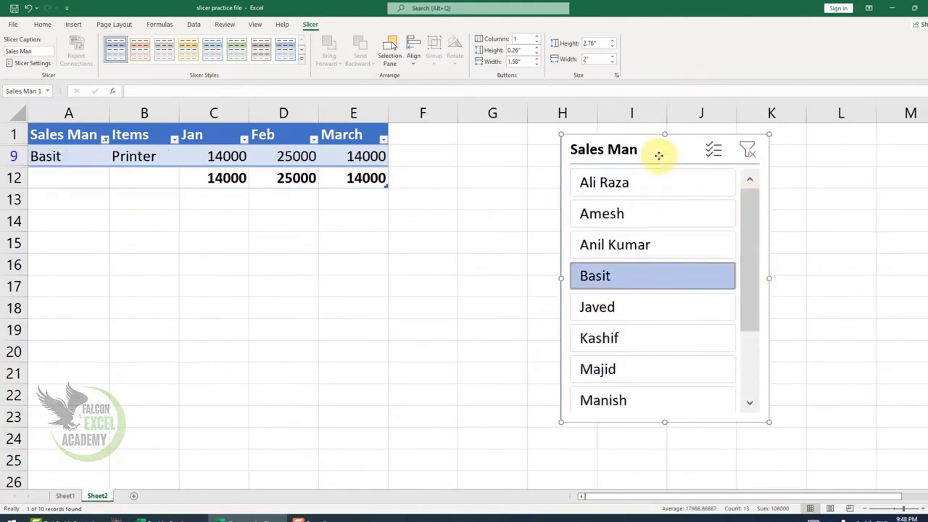
{"action": "left_click_drag", "start_coordinate": [658, 155], "coordinate": [706, 153]}
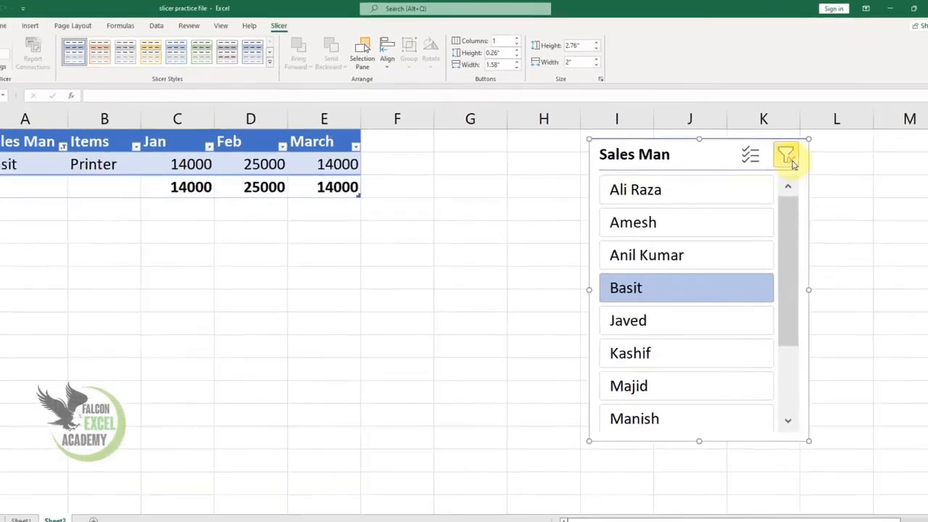
{"action": "left_click", "coordinate": [701, 268]}
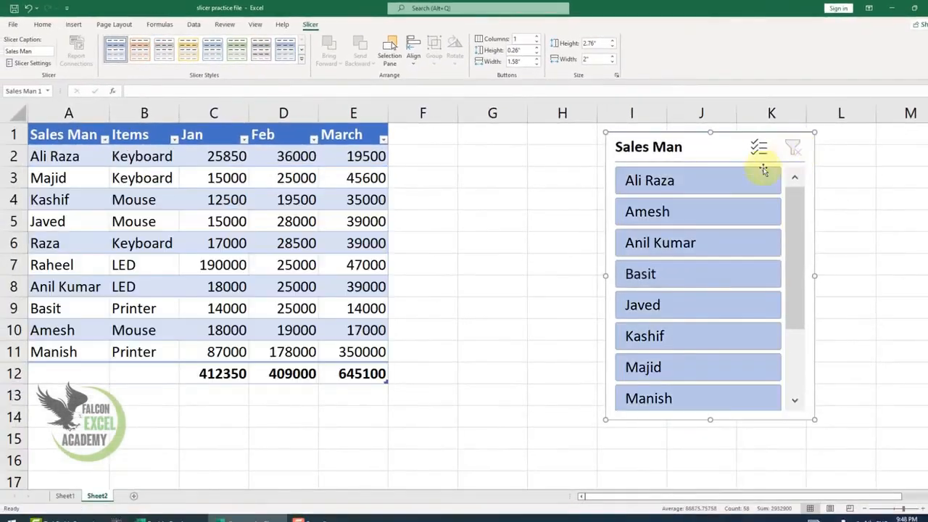
Insert a slicer for the Items field of the sales table and arrange it beside the Sales Man slicer without overlap.
{"action": "left_click_drag", "start_coordinate": [52, 135], "coordinate": [347, 371]}
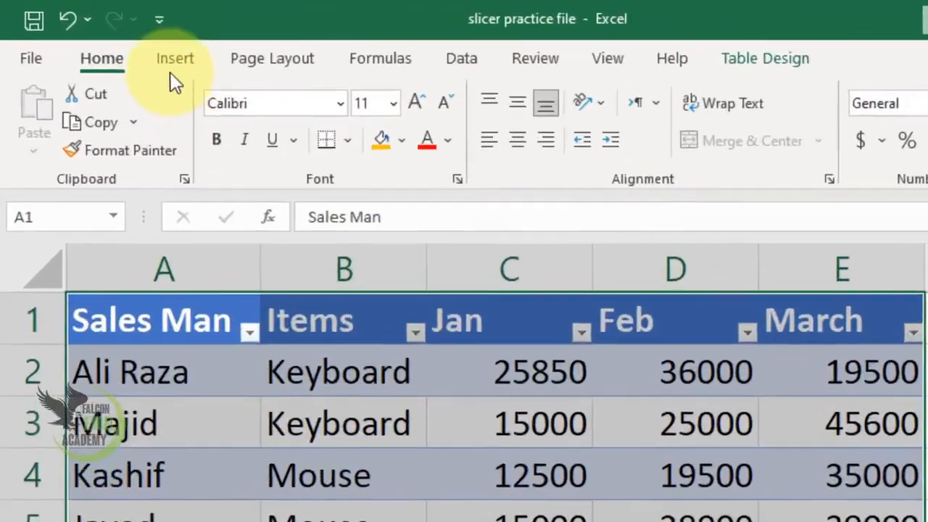
{"action": "left_click", "coordinate": [95, 31]}
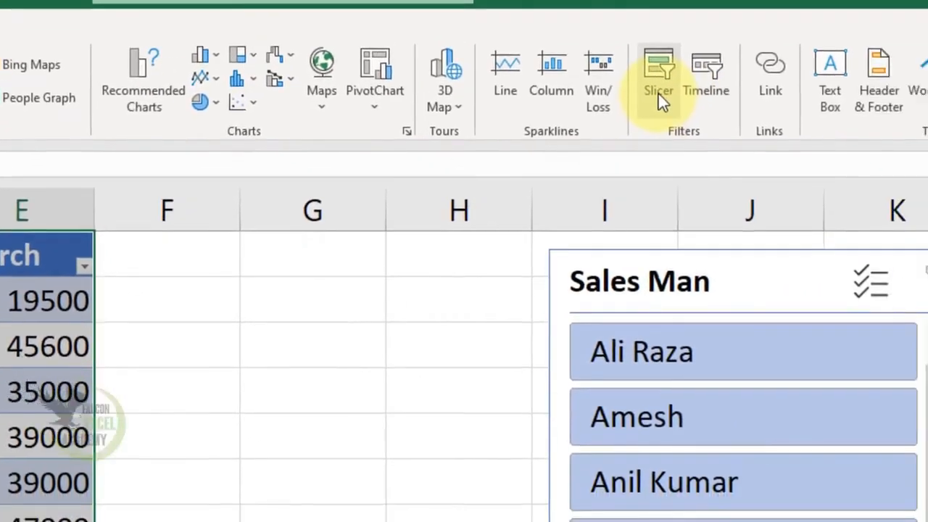
{"action": "left_click", "coordinate": [658, 94]}
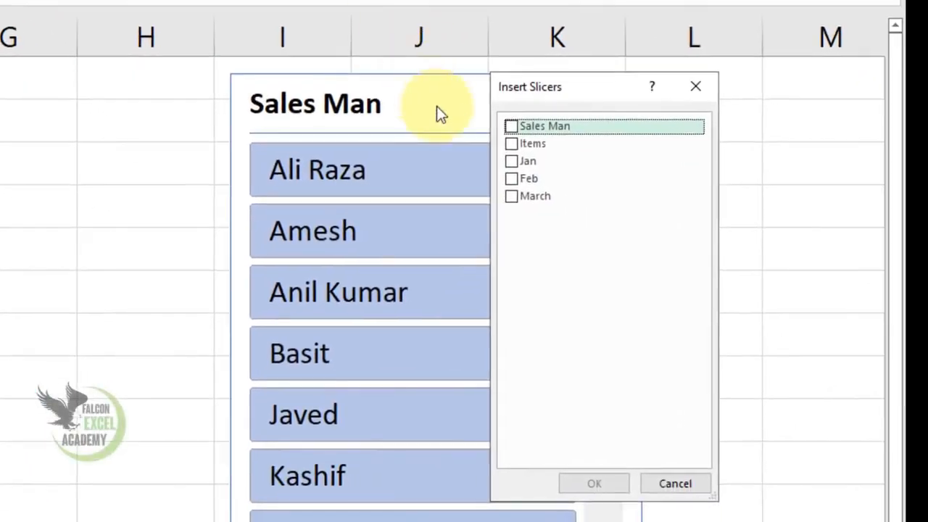
{"action": "left_click", "coordinate": [513, 144]}
{"action": "left_click", "coordinate": [591, 483]}
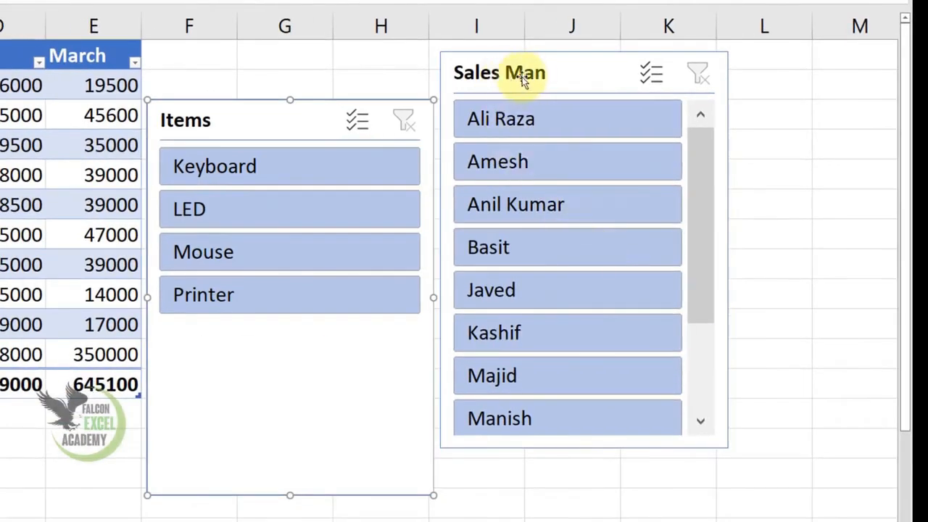
{"action": "left_click_drag", "start_coordinate": [590, 77], "coordinate": [678, 84]}
{"action": "left_click_drag", "start_coordinate": [288, 120], "coordinate": [356, 80]}
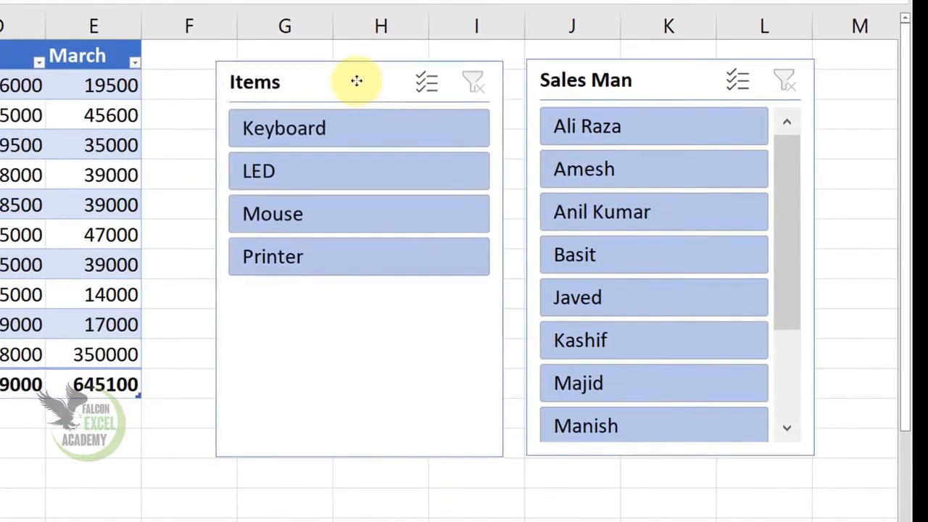
Filter the sales table by Keyboard, LED, Mouse and Printer one at a time with the Items slicer, and clear the filter.
{"action": "left_click", "coordinate": [286, 139]}
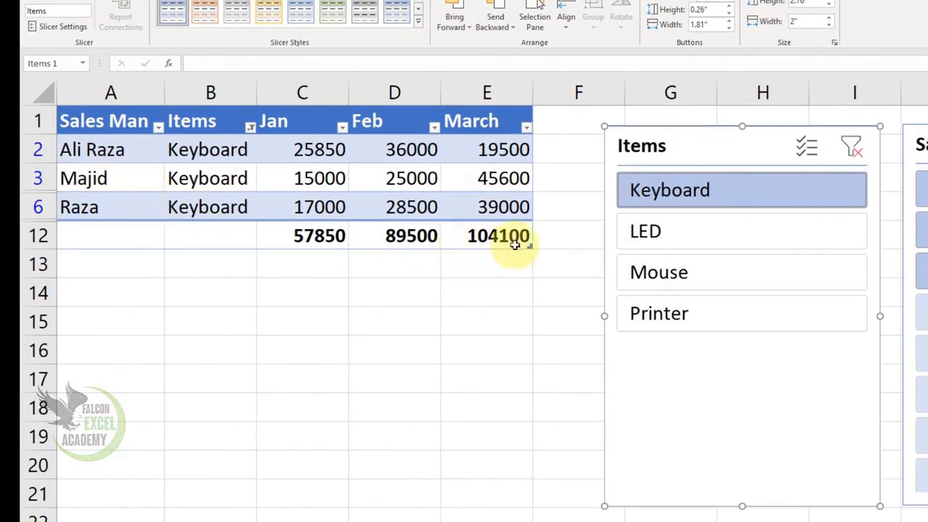
{"action": "left_click", "coordinate": [638, 237]}
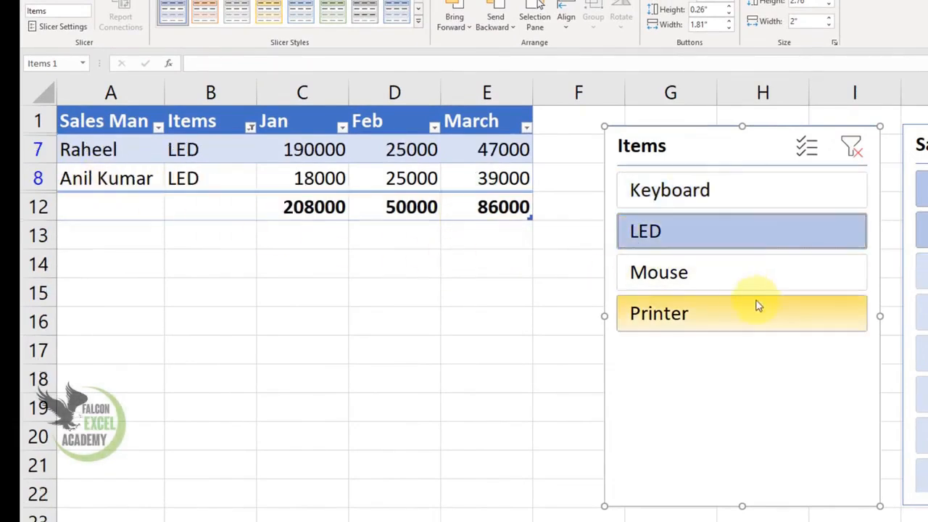
{"action": "left_click", "coordinate": [735, 282]}
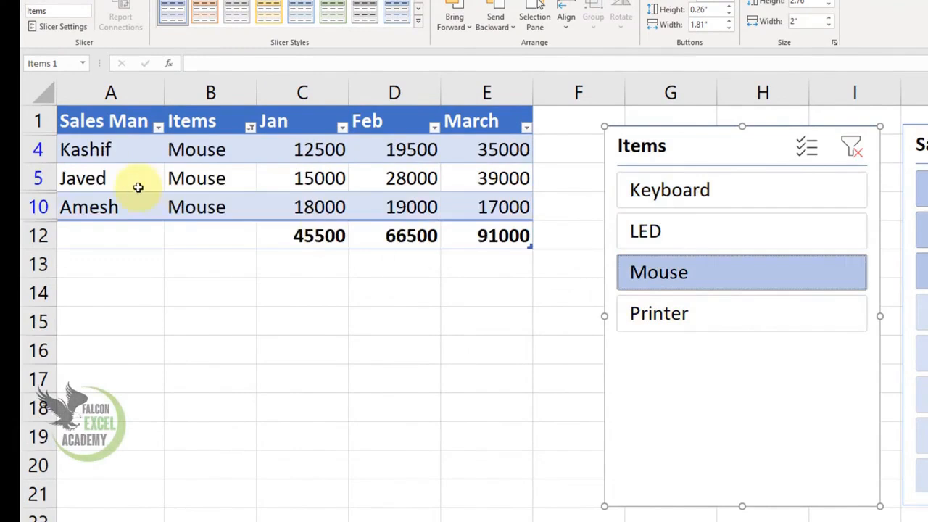
{"action": "left_click", "coordinate": [727, 323]}
{"action": "left_click", "coordinate": [692, 232]}
{"action": "left_click", "coordinate": [691, 196]}
{"action": "left_click", "coordinate": [741, 244]}
{"action": "left_click", "coordinate": [723, 275]}
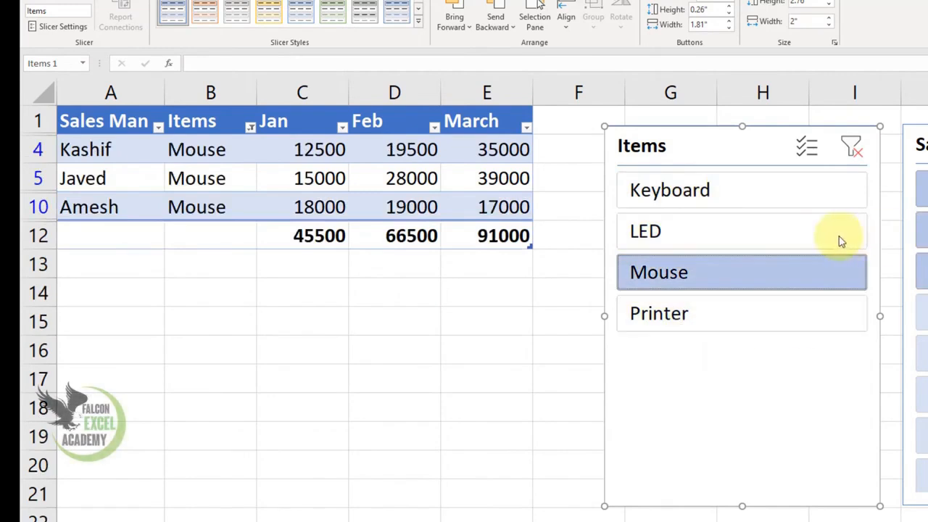
{"action": "left_click", "coordinate": [861, 158]}
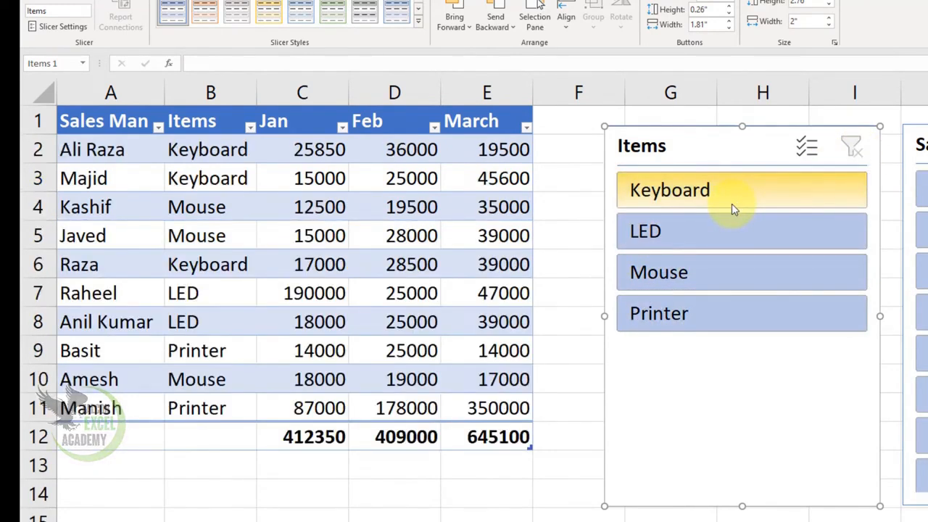
Filter the sales table to Keyboard and Printer together with the Items slicer, and clear the filter.
{"action": "left_click", "coordinate": [694, 203]}
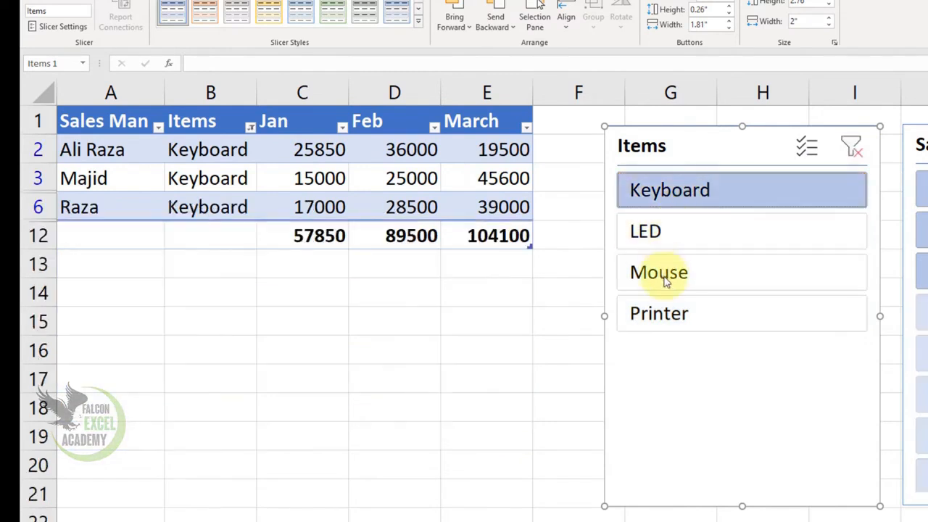
{"action": "left_click", "coordinate": [673, 313], "text": "ctrl"}
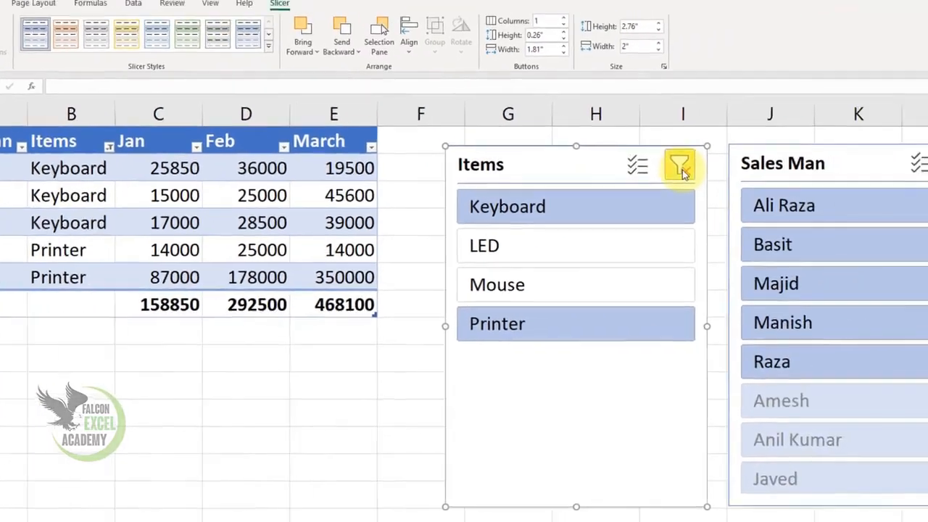
{"action": "left_click", "coordinate": [852, 148]}
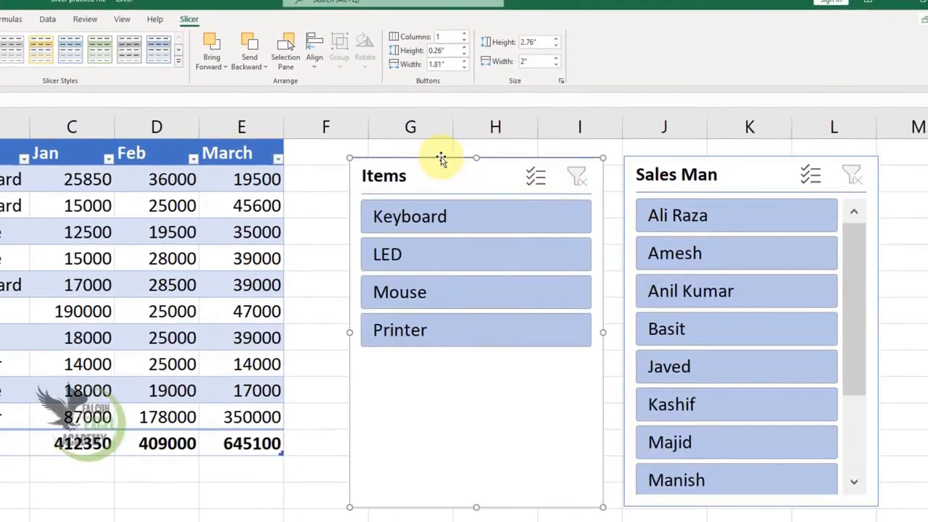
Delete the Items and Sales Man slicers from Sheet2.
{"action": "key", "text": "Delete"}
{"action": "left_click", "coordinate": [704, 166]}
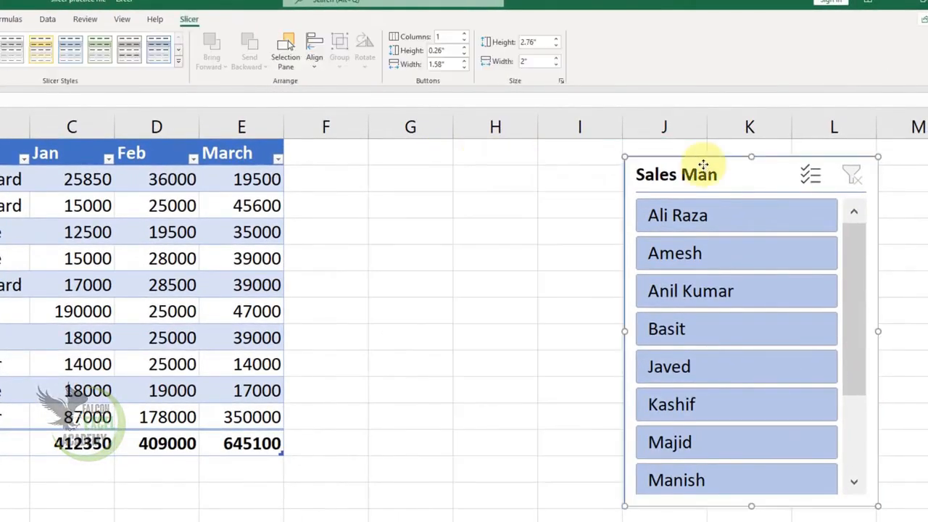
{"action": "key", "text": "Delete"}
{"action": "left_click", "coordinate": [384, 328]}
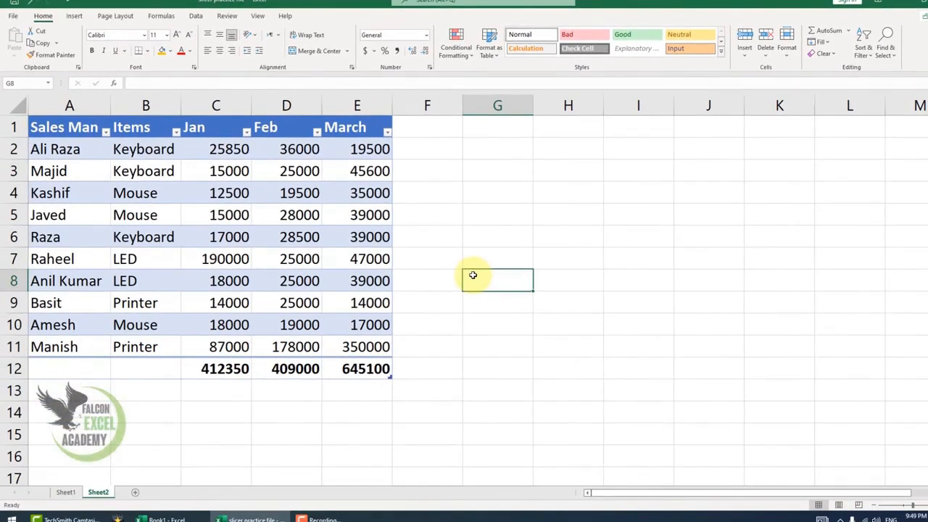
Insert a hyperlink in G4 to the existing file top ten excel function.xlsx and widen column G slightly.
{"action": "left_click", "coordinate": [75, 16]}
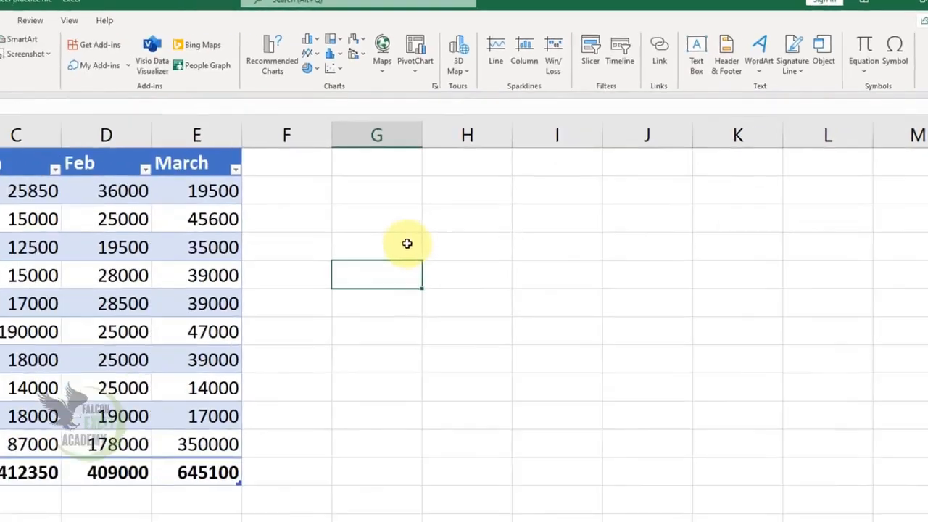
{"action": "left_click", "coordinate": [406, 244]}
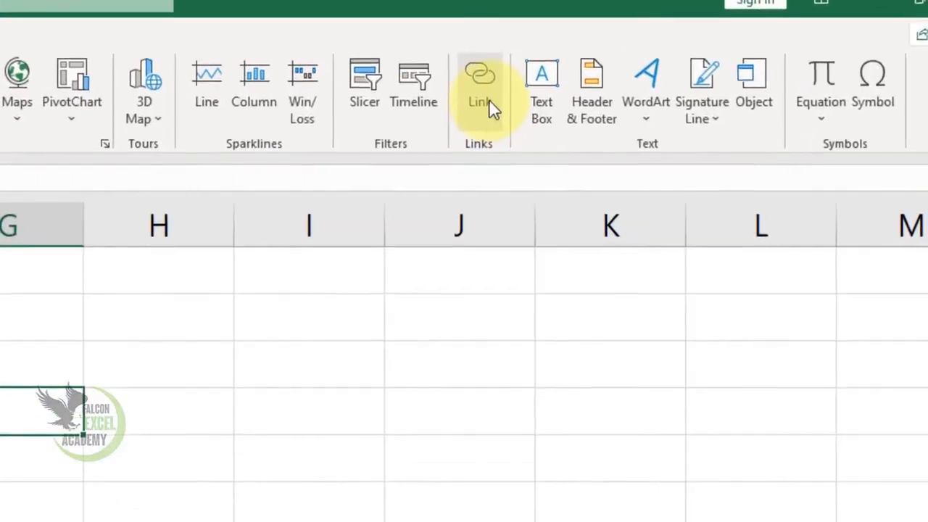
{"action": "left_click", "coordinate": [662, 56]}
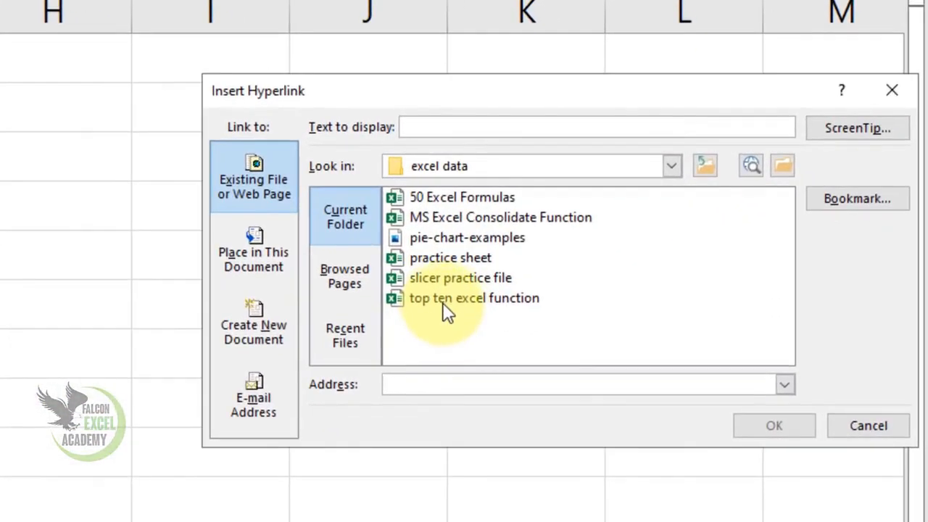
{"action": "left_click", "coordinate": [446, 301]}
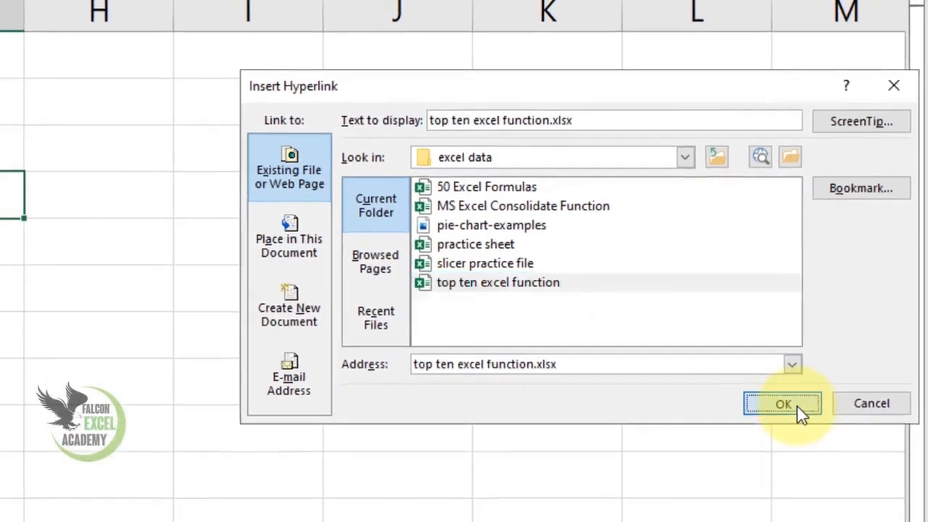
{"action": "left_click", "coordinate": [774, 426]}
{"action": "left_click", "coordinate": [266, 261]}
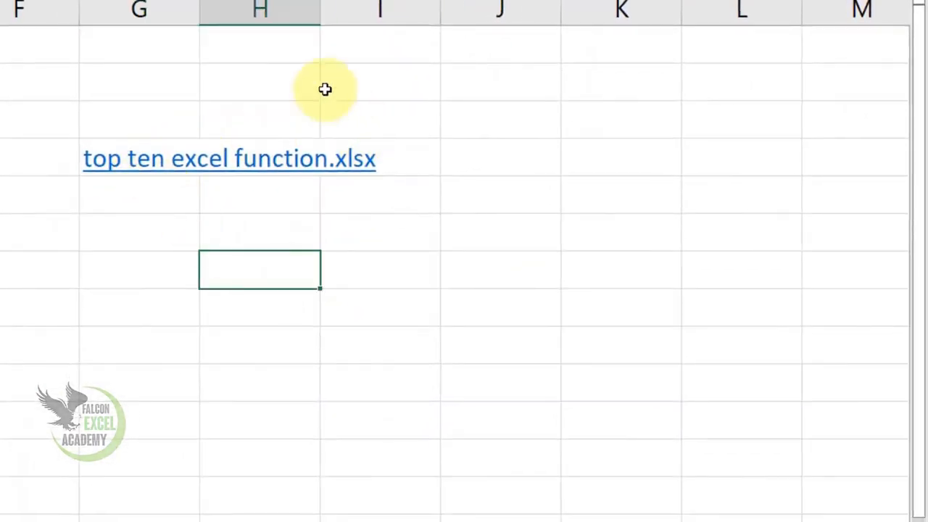
{"action": "left_click_drag", "start_coordinate": [198, 14], "coordinate": [219, 14]}
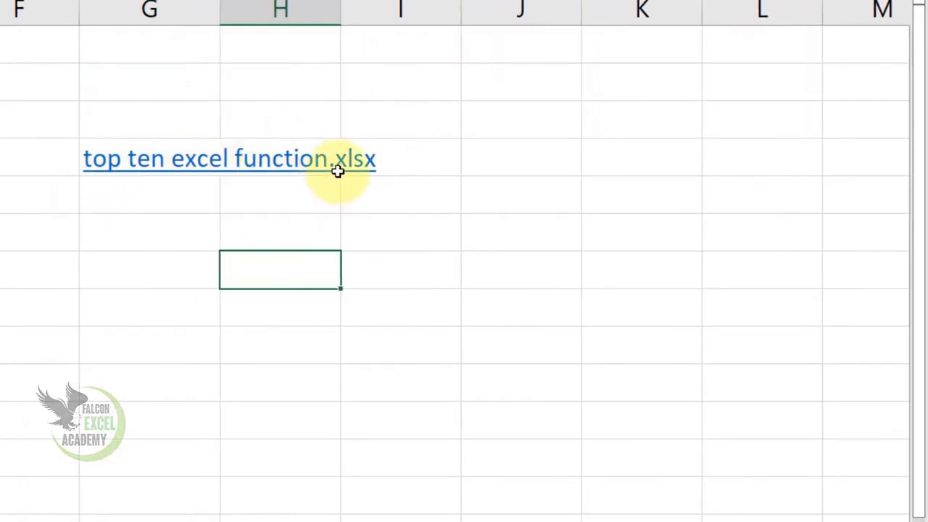
Follow the hyperlink in G4 to check its target workbook, and close that workbook.
{"action": "left_click", "coordinate": [126, 180]}
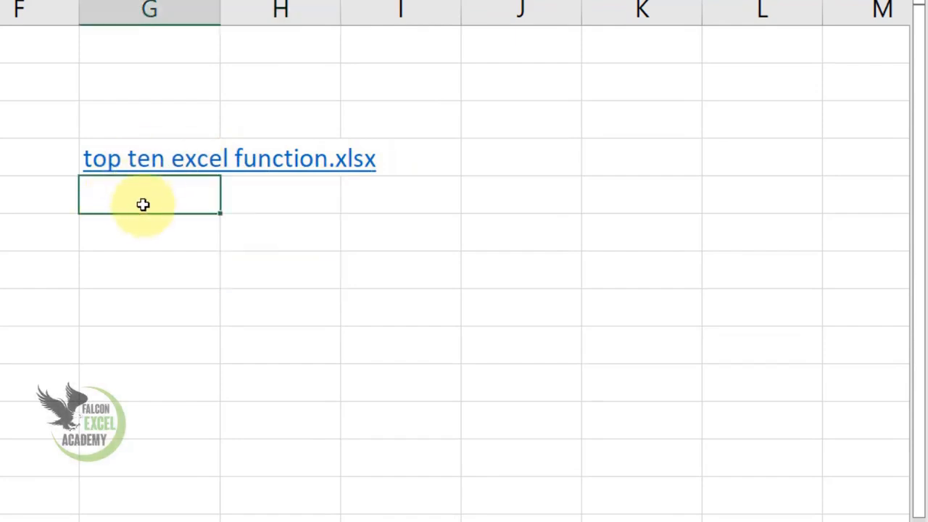
{"action": "left_click", "coordinate": [152, 167]}
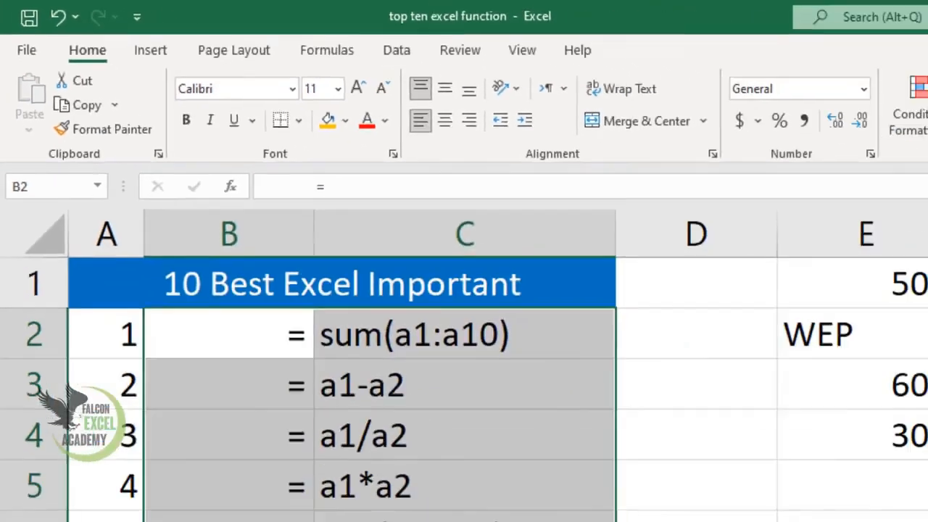
{"action": "key", "text": "alt+F4"}
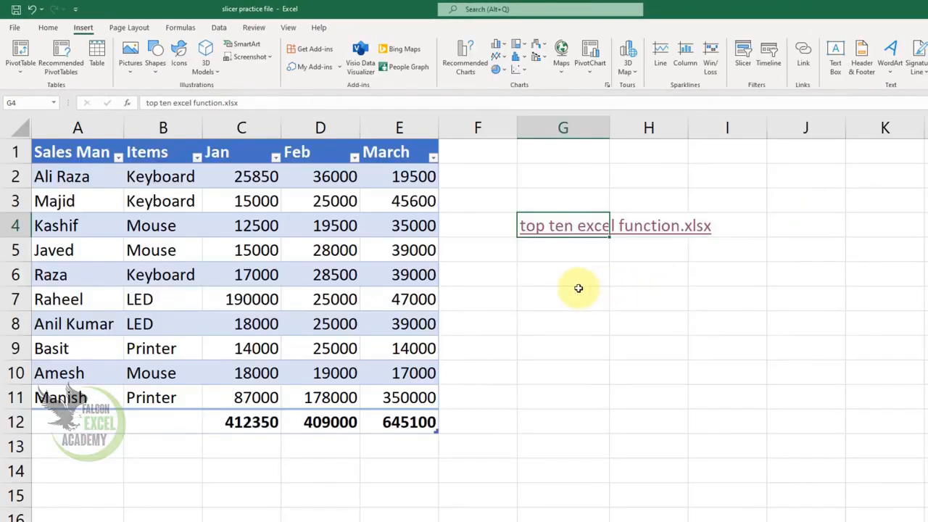
Insert a hyperlink in G7 to MS Excel Consolidate Function.xlsx, browsing to the excel data folder on Falcon (D:).
{"action": "left_click", "coordinate": [579, 289]}
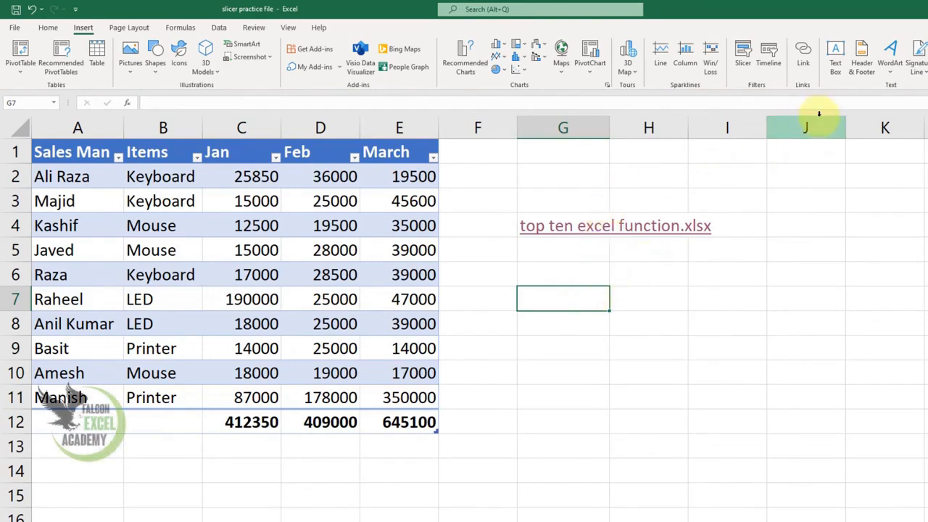
{"action": "left_click", "coordinate": [803, 56]}
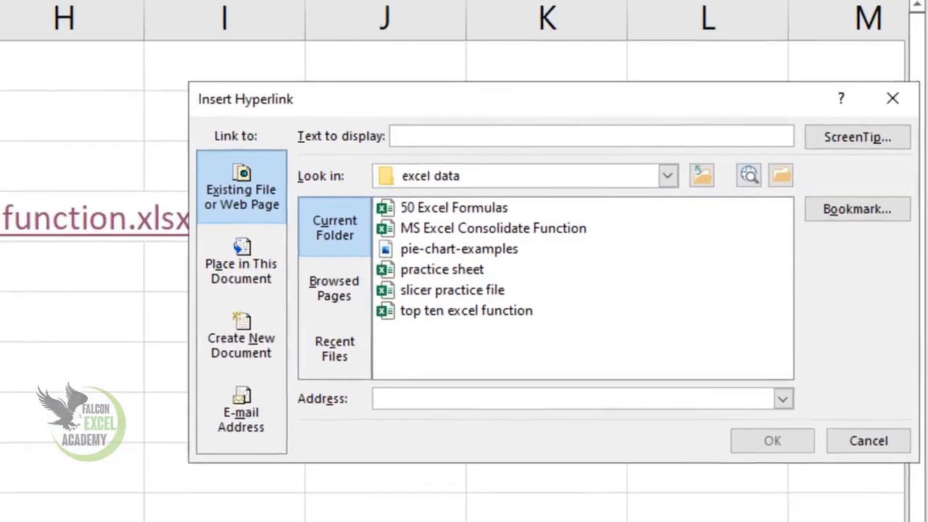
{"action": "left_click", "coordinate": [705, 180]}
{"action": "left_click", "coordinate": [664, 177]}
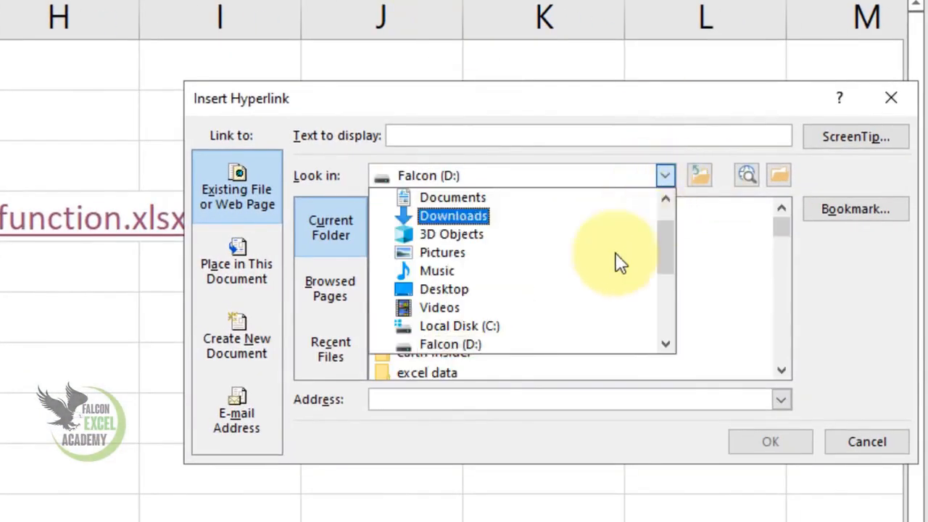
{"action": "left_click", "coordinate": [451, 343]}
{"action": "left_click", "coordinate": [441, 306]}
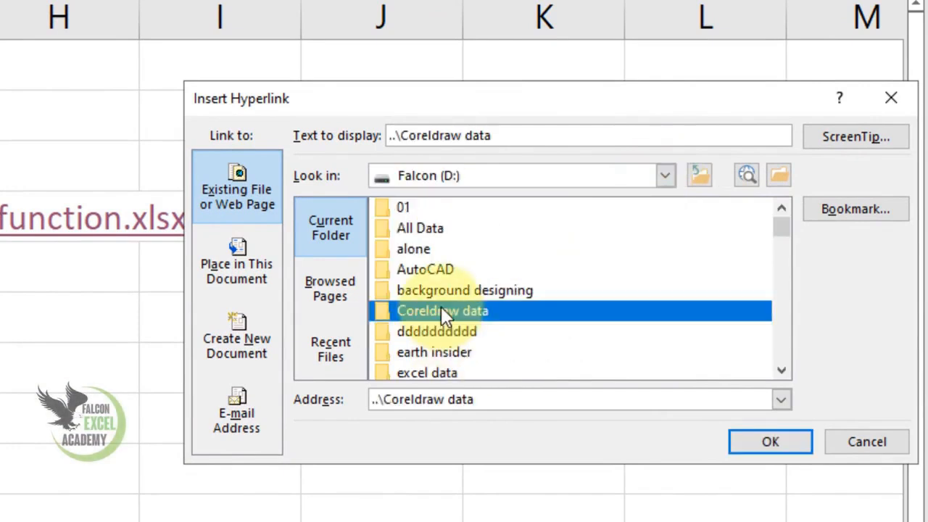
{"action": "key", "text": "Down"}
{"action": "key", "text": "Down"}
{"action": "key", "text": "Down"}
{"action": "key", "text": "Return"}
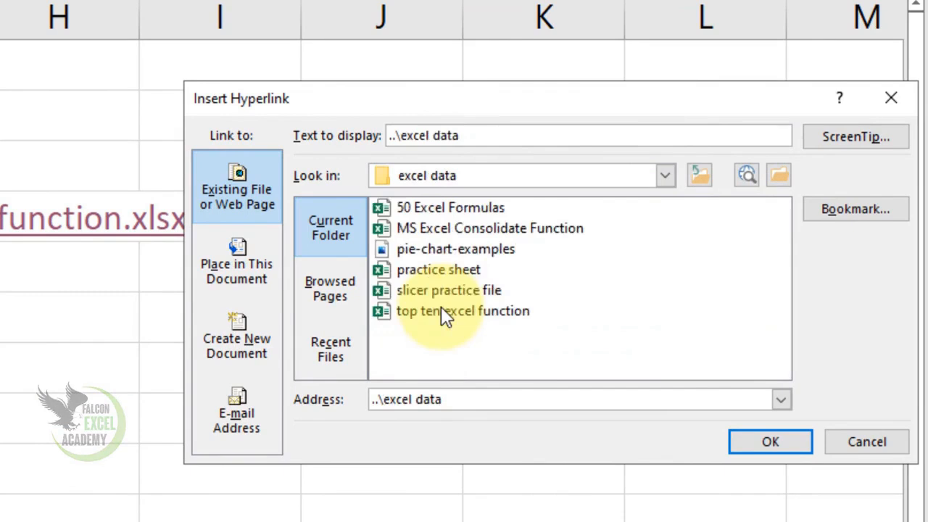
{"action": "left_click", "coordinate": [478, 230]}
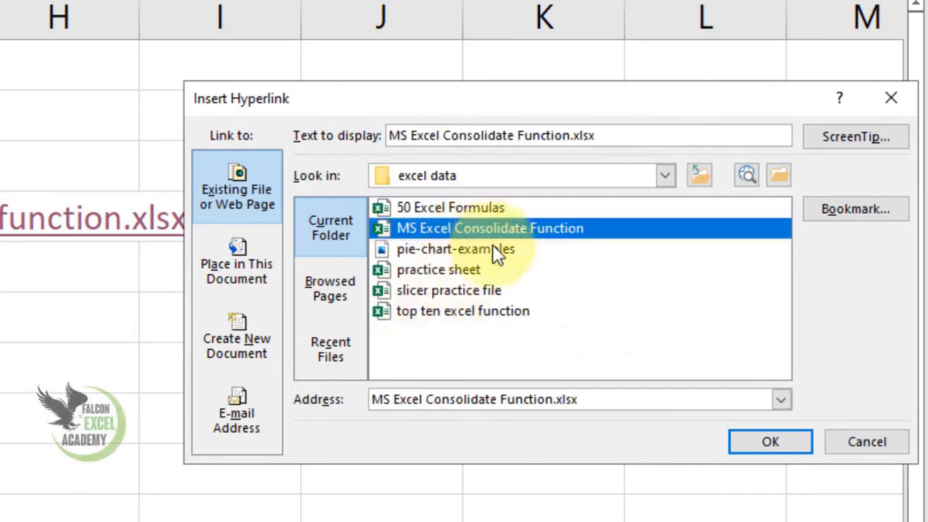
{"action": "left_click", "coordinate": [767, 446]}
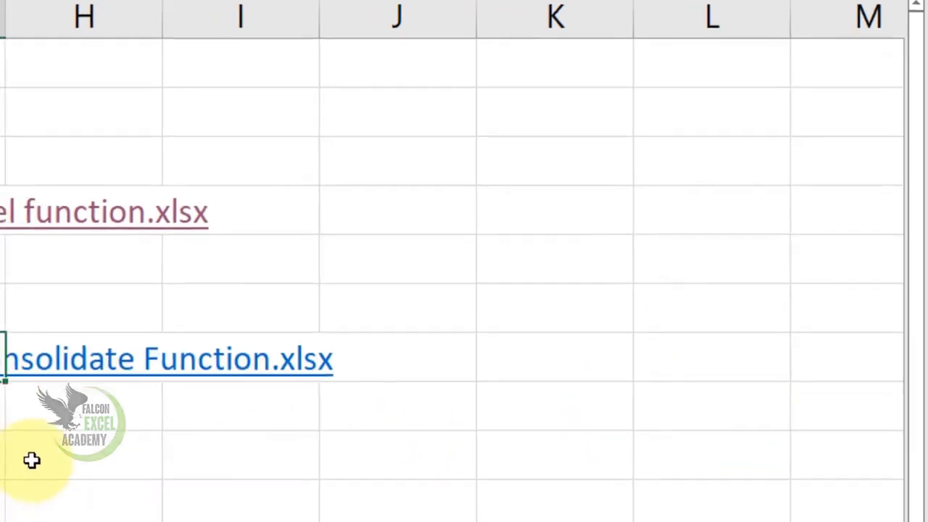
Follow the MS Excel Consolidate Function.xlsx hyperlink to check its target, and return to the slicer practice file.
{"action": "left_click", "coordinate": [181, 281]}
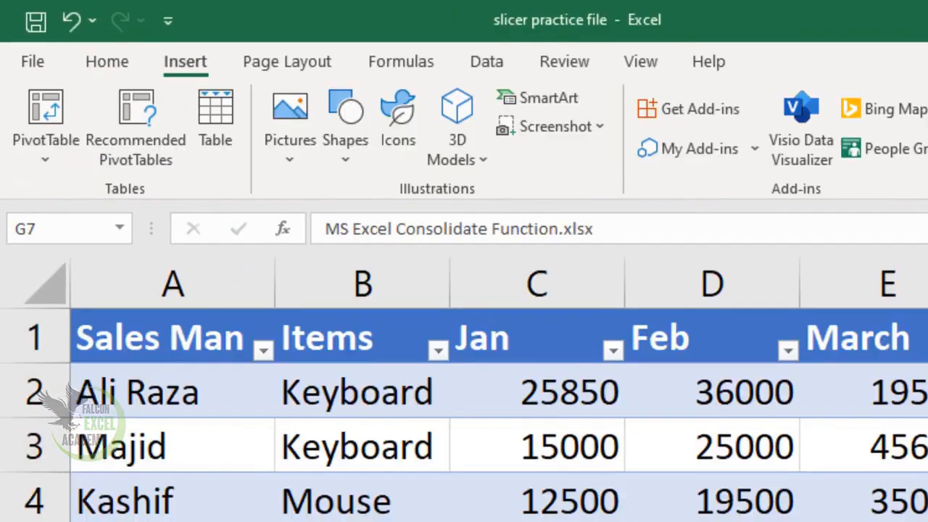
{"action": "left_click", "coordinate": [927, 521]}
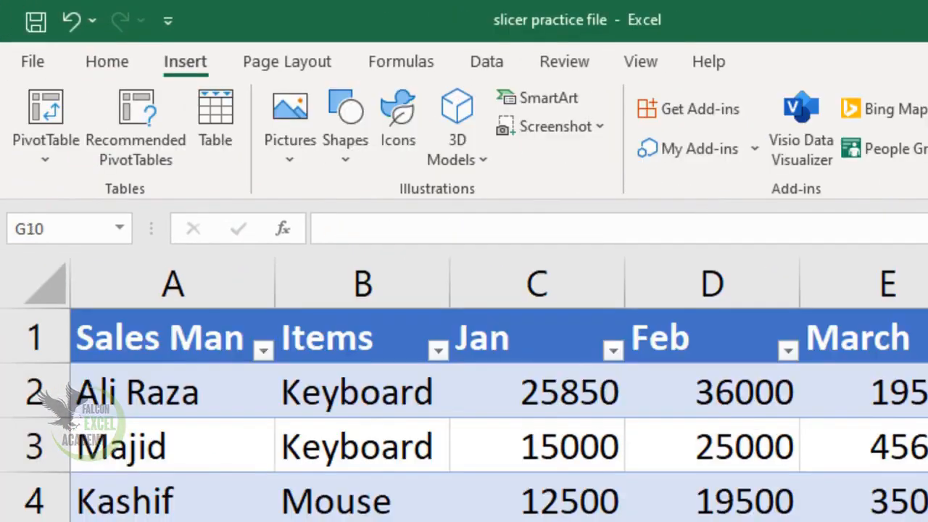